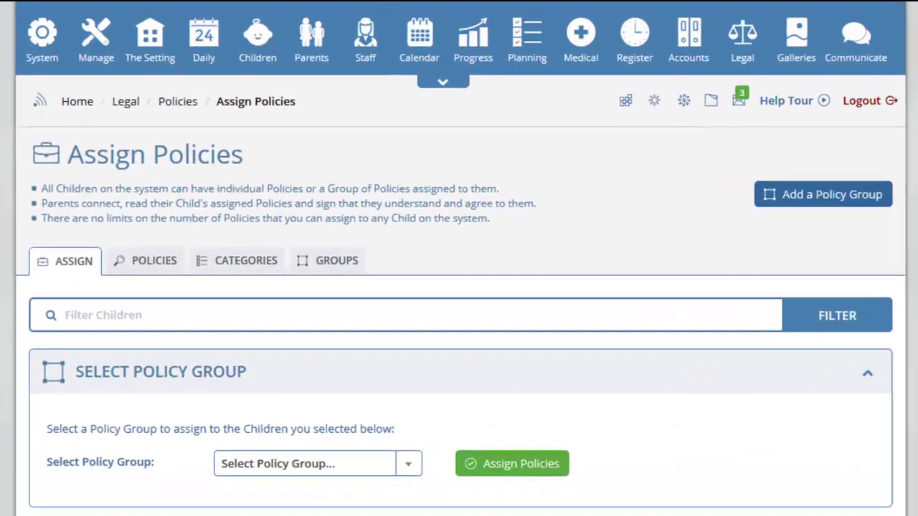
# - Go to the policy categories, open the Activities category for editing, and save it
pyautogui.moveTo(737, 43)
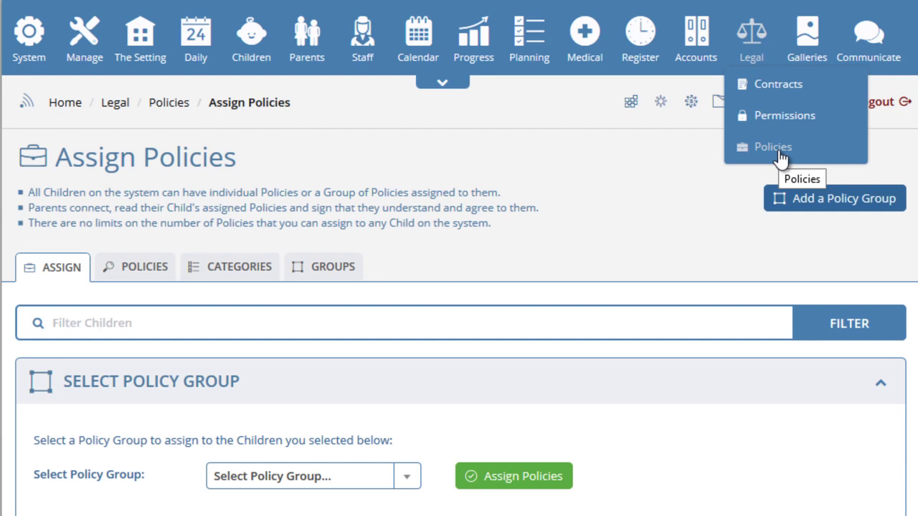
pyautogui.moveTo(366, 51)
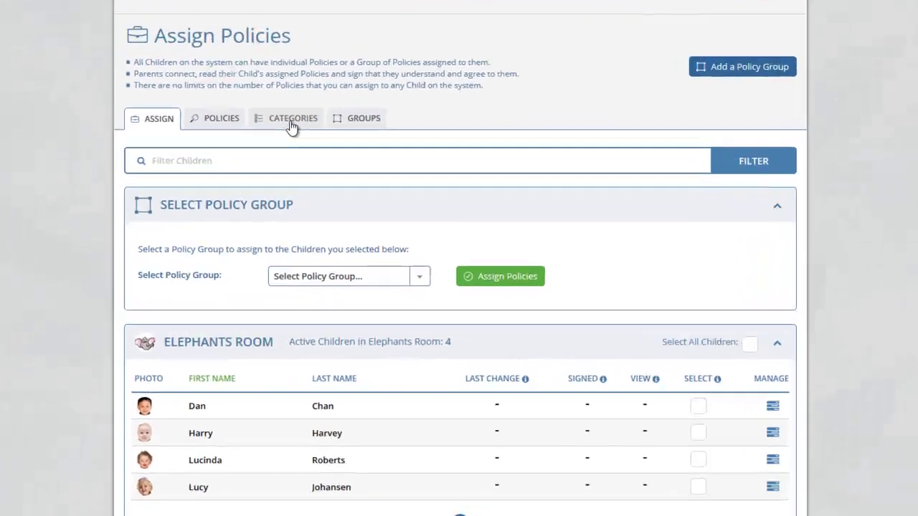
pyautogui.click(320, 168)
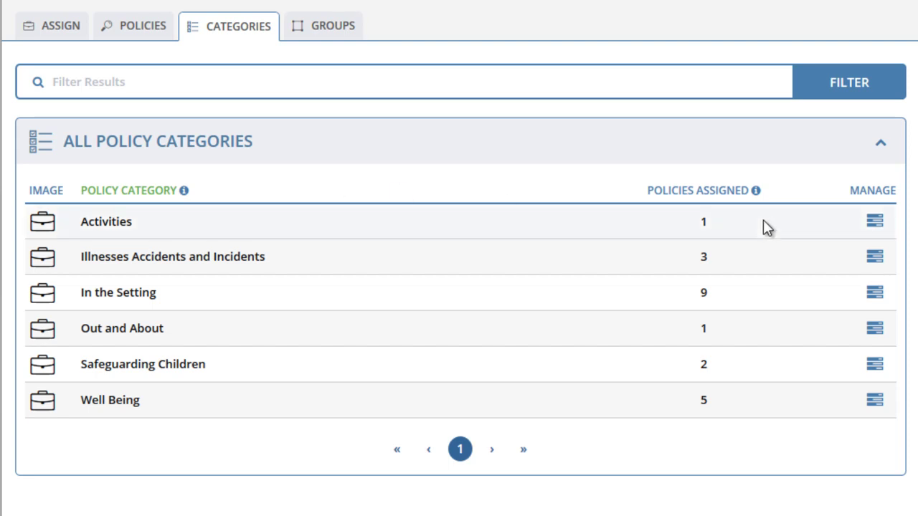
pyautogui.click(879, 226)
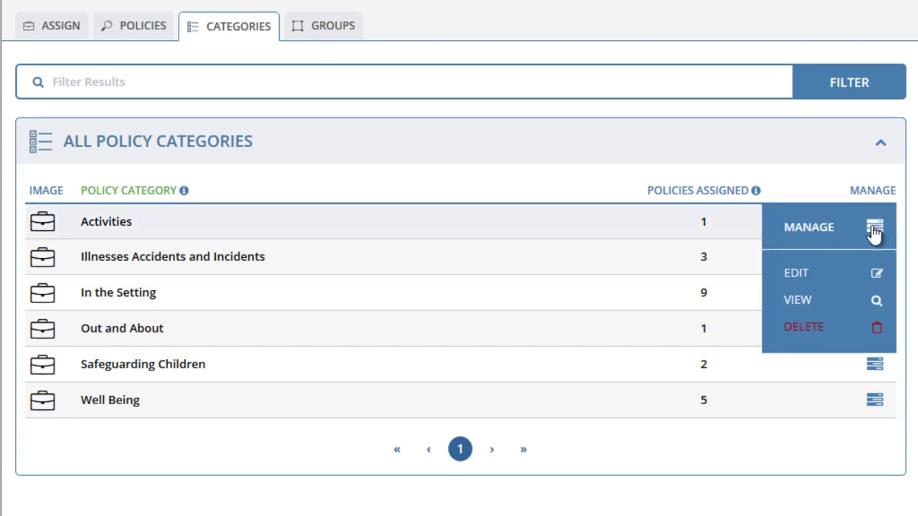
pyautogui.click(866, 277)
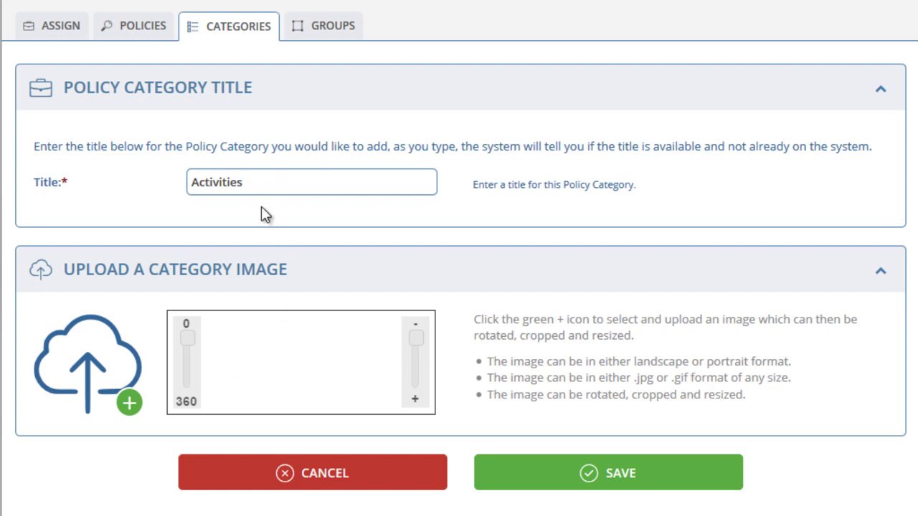
pyautogui.click(613, 479)
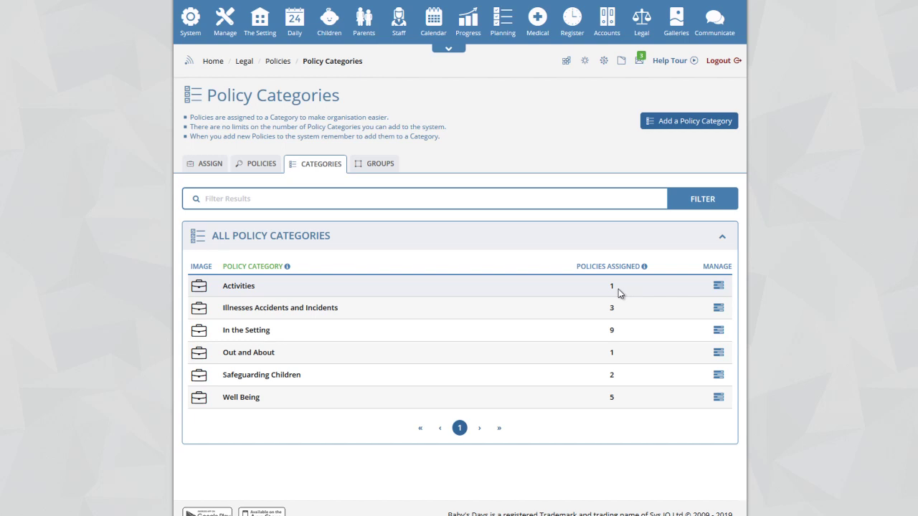
# - Try to delete the Activities policy category and choose another category to receive its assigned policies
pyautogui.click(718, 287)
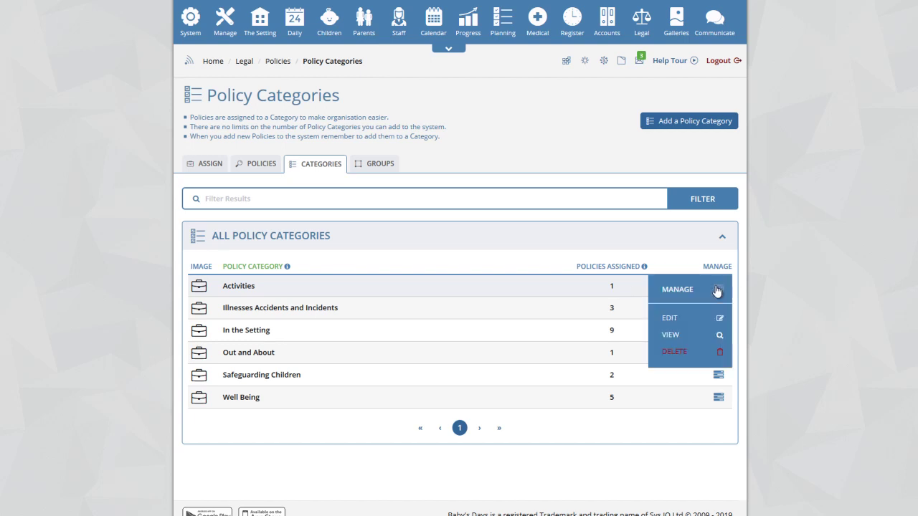
pyautogui.click(690, 352)
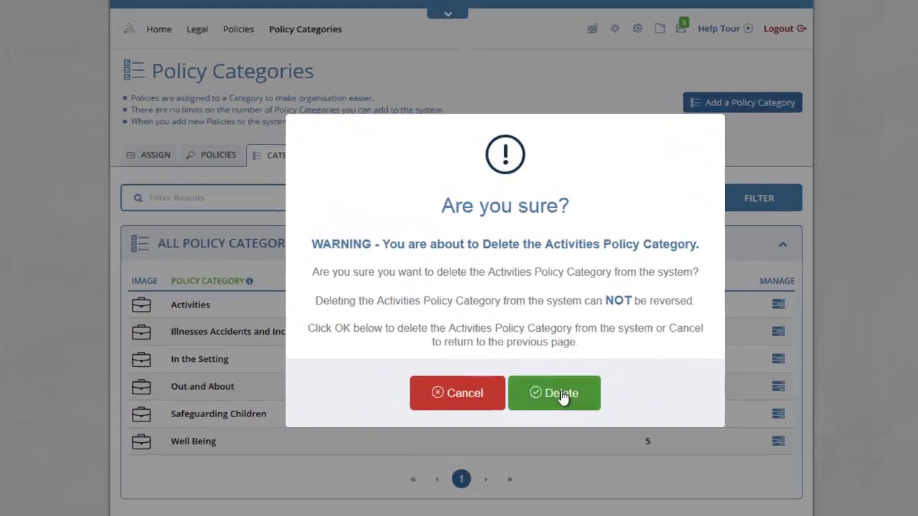
pyautogui.click(543, 365)
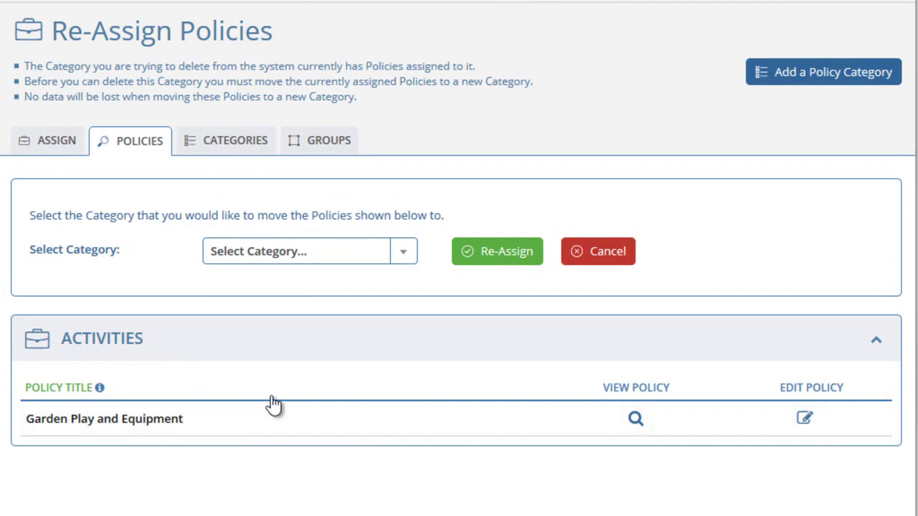
pyautogui.click(296, 261)
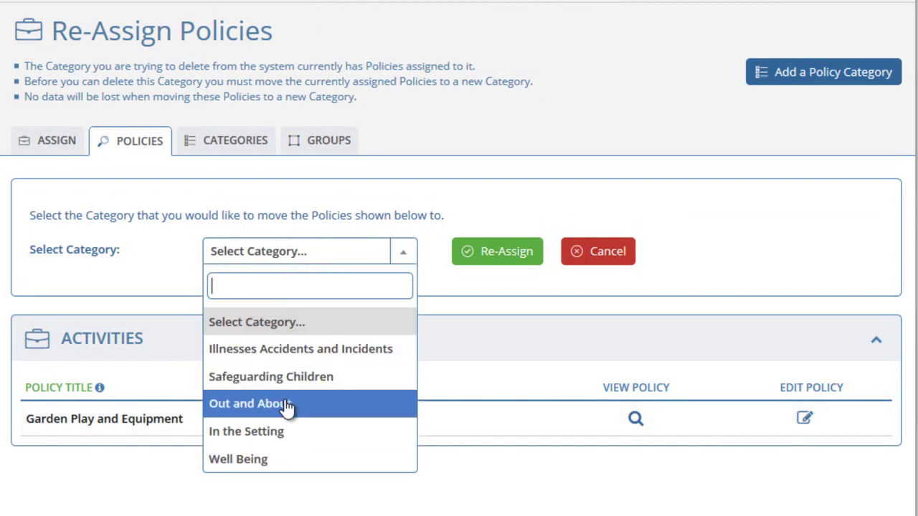
pyautogui.click(289, 374)
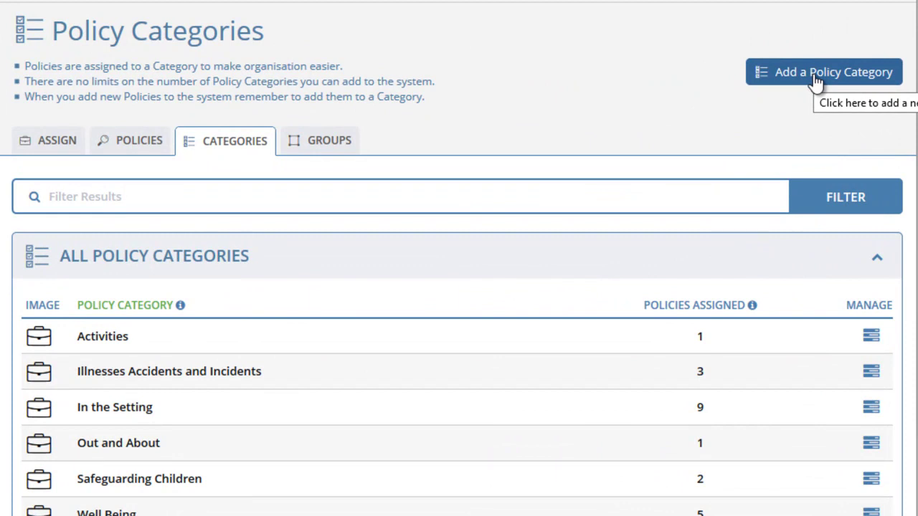
# - Examine the title and image upload sections of the new policy category form, then return to the category list
pyautogui.click(815, 81)
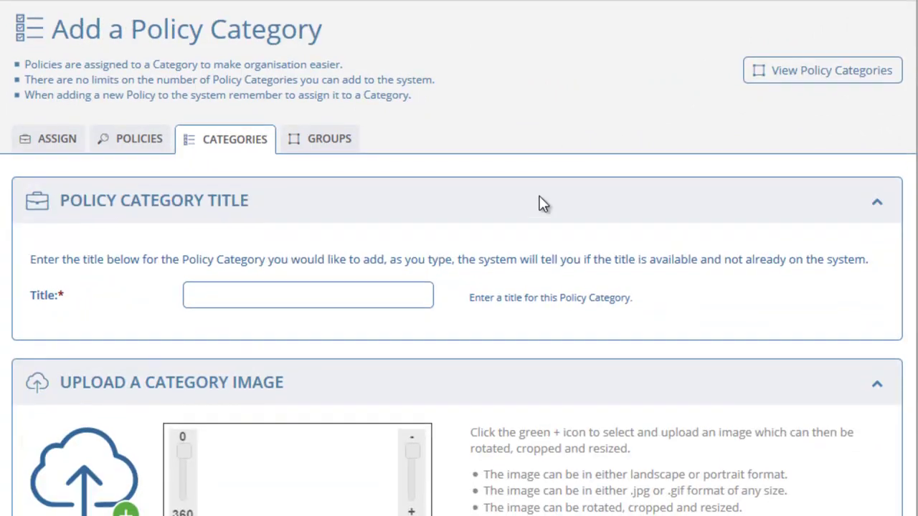
pyautogui.scroll(-3, 538, 200)
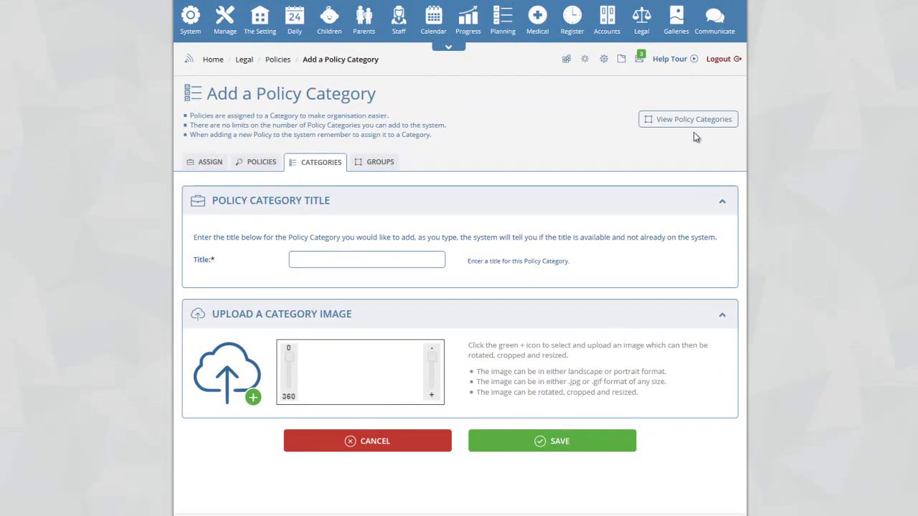
pyautogui.click(690, 120)
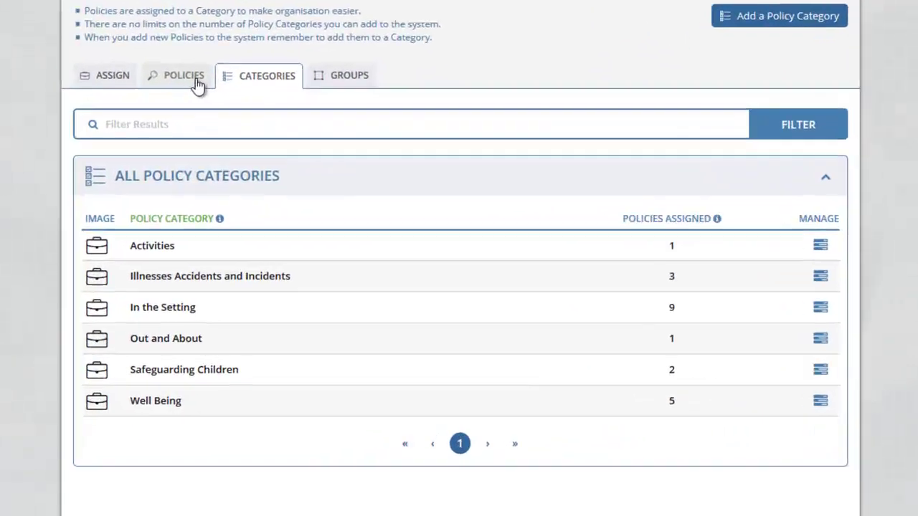
# - Open the Accident & Incident policy for editing from the list of all policies and check its available categories
pyautogui.click(247, 141)
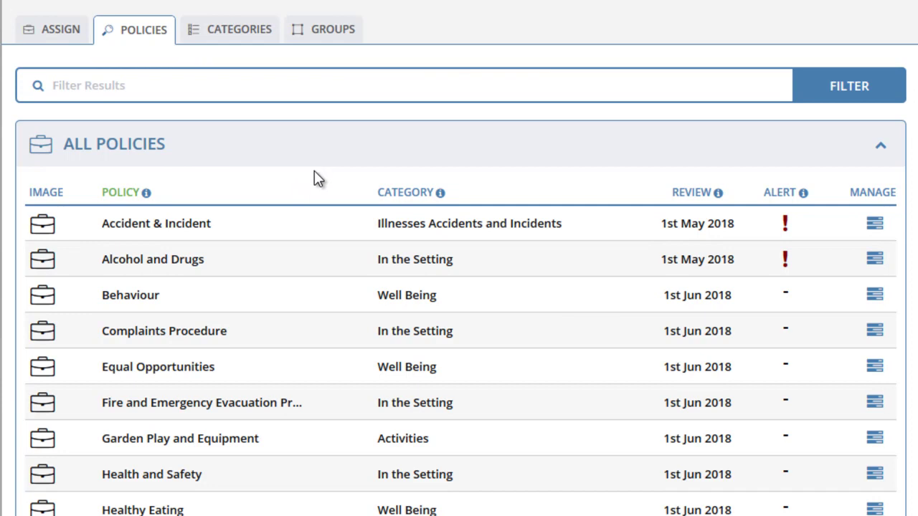
pyautogui.scroll(-3, 294, 183)
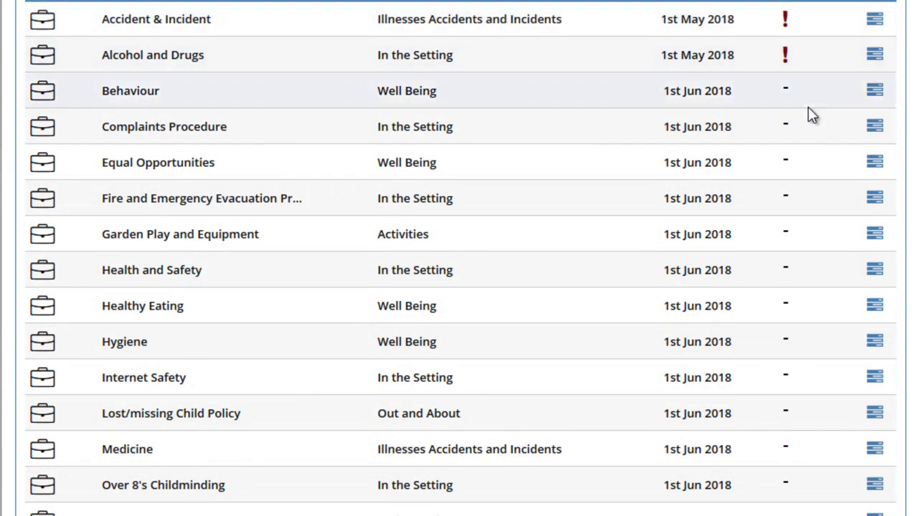
pyautogui.click(876, 26)
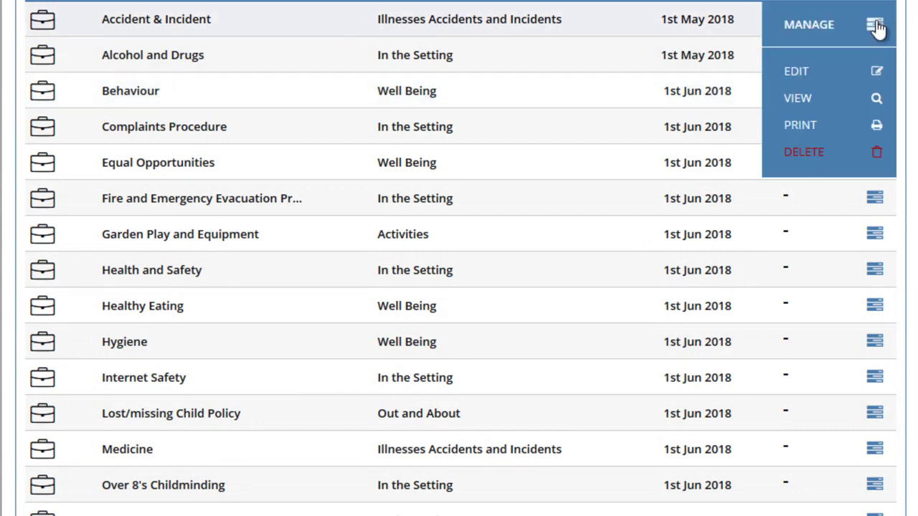
pyautogui.click(853, 79)
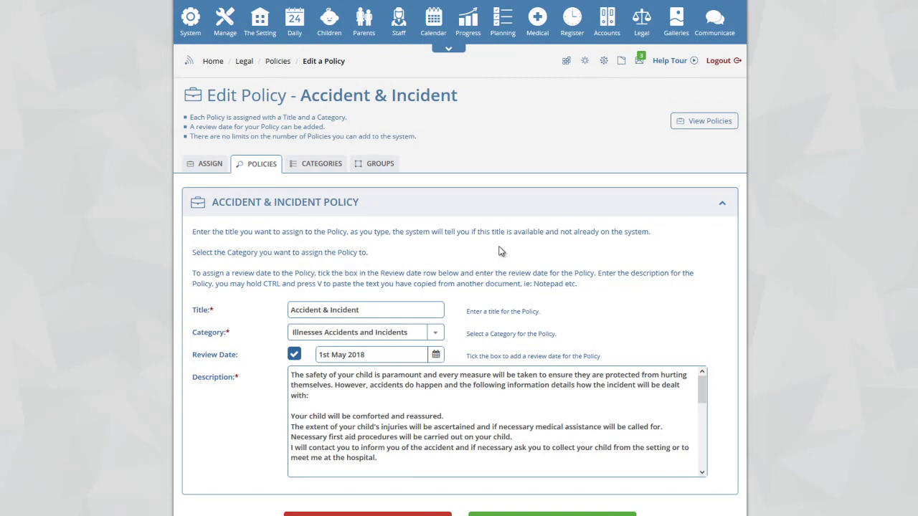
pyautogui.scroll(-1, 503, 252)
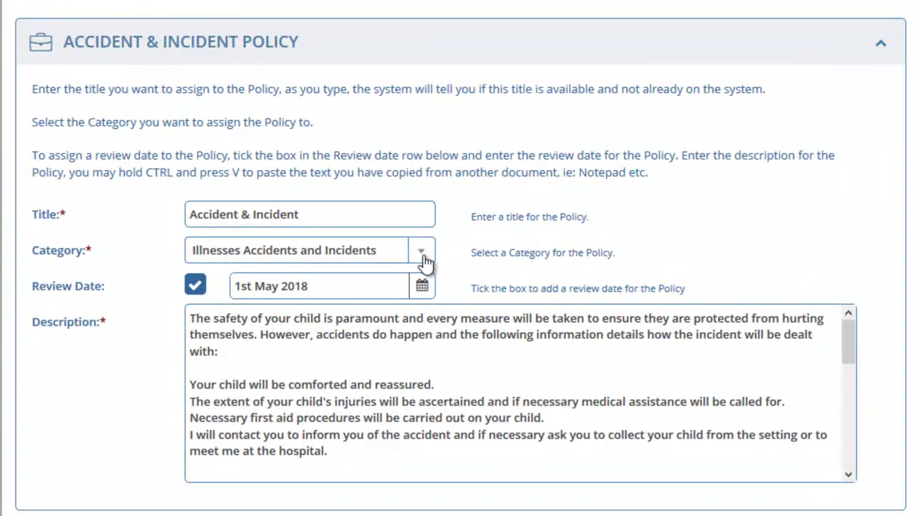
pyautogui.click(423, 255)
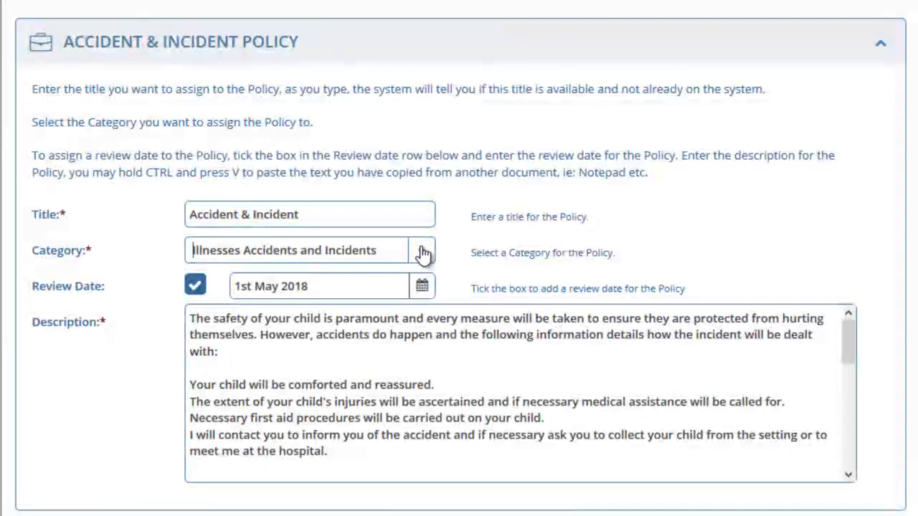
pyautogui.click(424, 254)
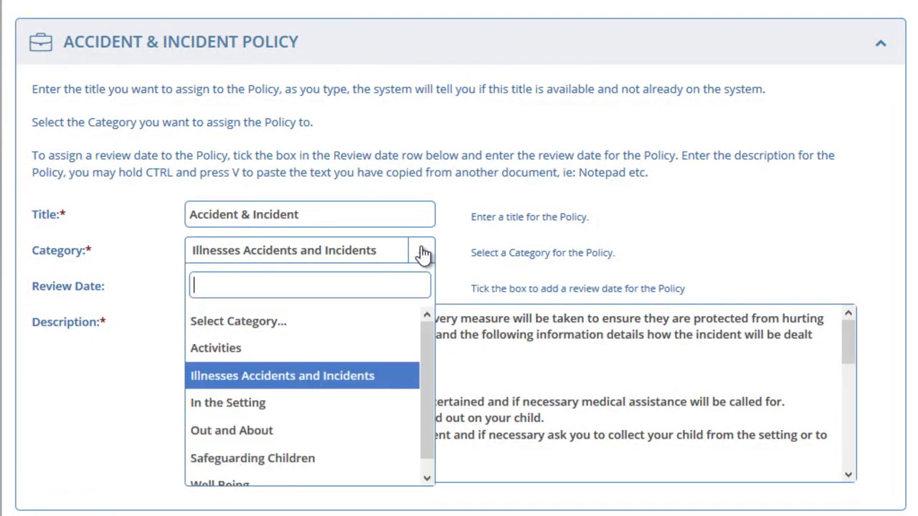
pyautogui.click(424, 254)
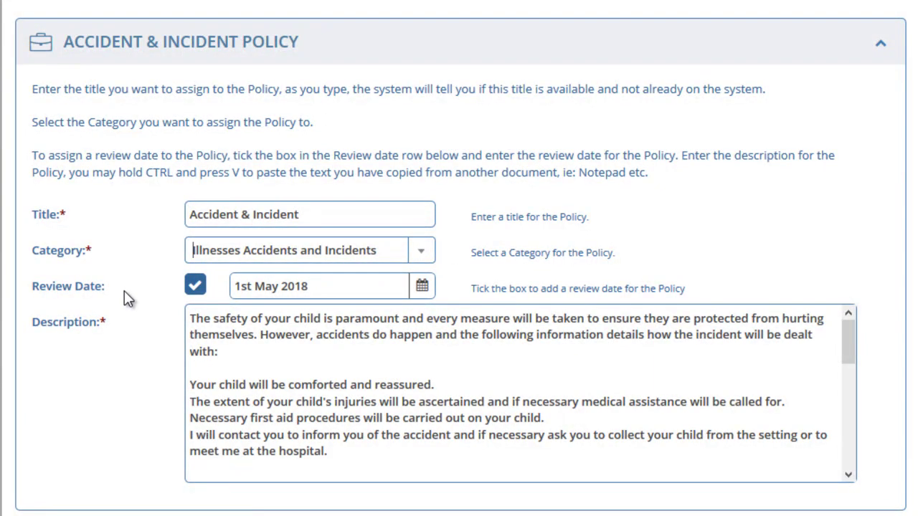
# - Set the Accident & Incident policy's review date to 15th Nov 2018 and save the policy
pyautogui.click(204, 293)
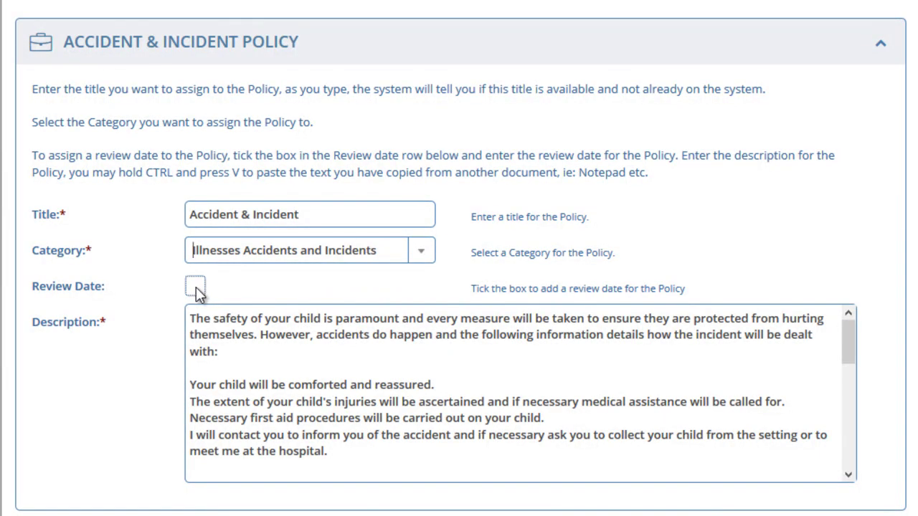
pyautogui.click(197, 287)
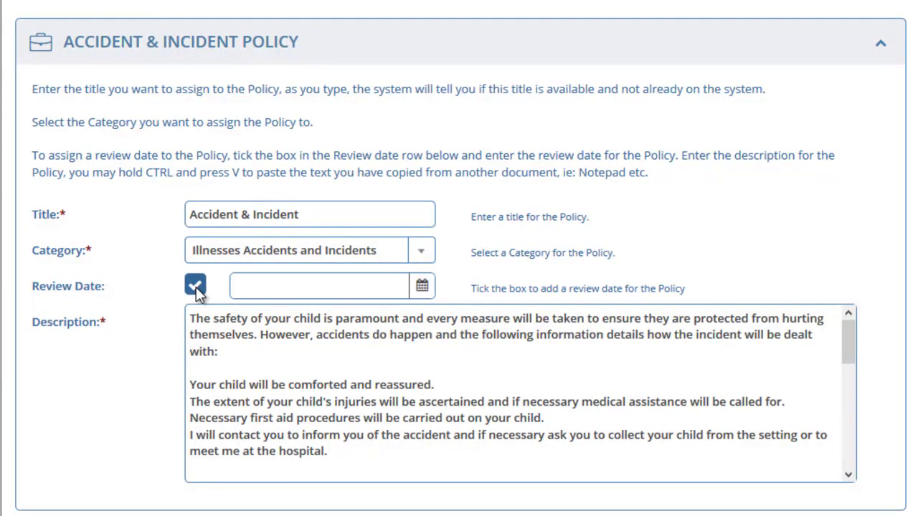
pyautogui.click(424, 286)
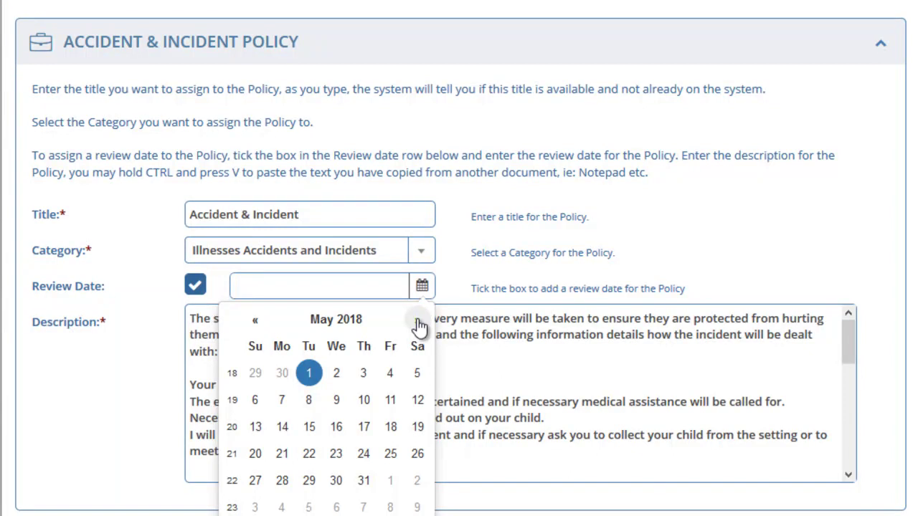
pyautogui.click(418, 320)
pyautogui.click(418, 321)
pyautogui.click(418, 321)
pyautogui.click(418, 321)
pyautogui.click(419, 320)
pyautogui.click(418, 321)
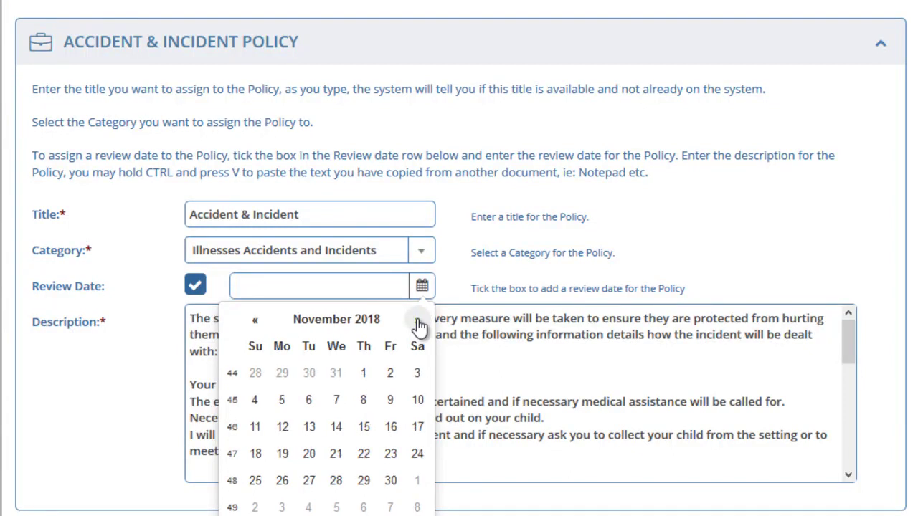
pyautogui.click(362, 428)
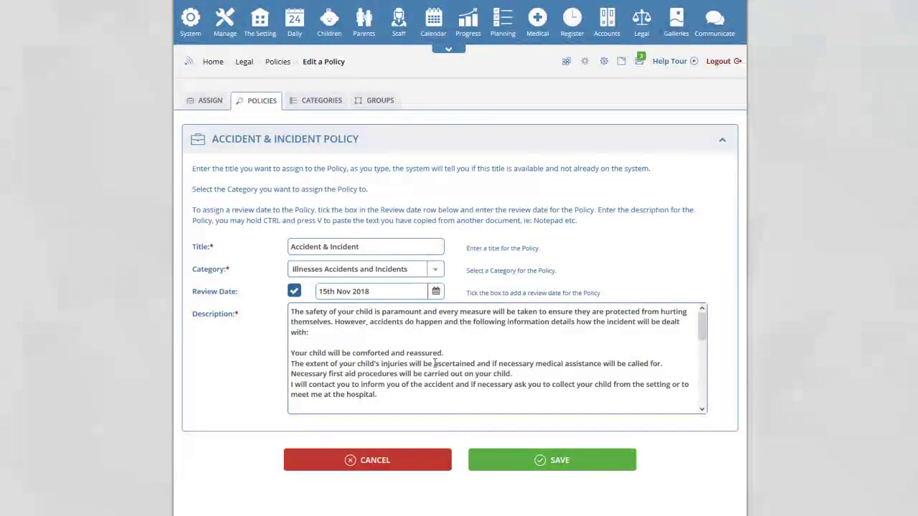
pyautogui.click(561, 463)
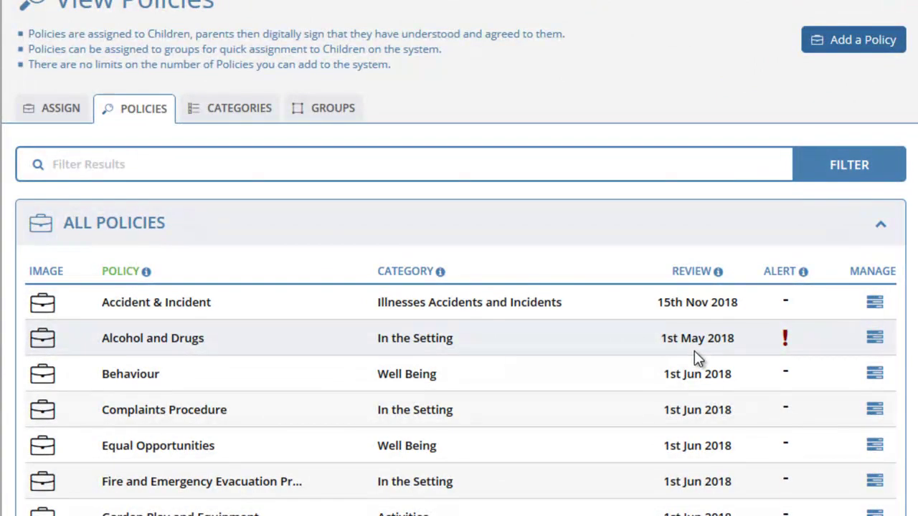
# - Change the Alcohol and Drugs policy's review date to 17th Oct 2018 and save the policy
pyautogui.click(876, 342)
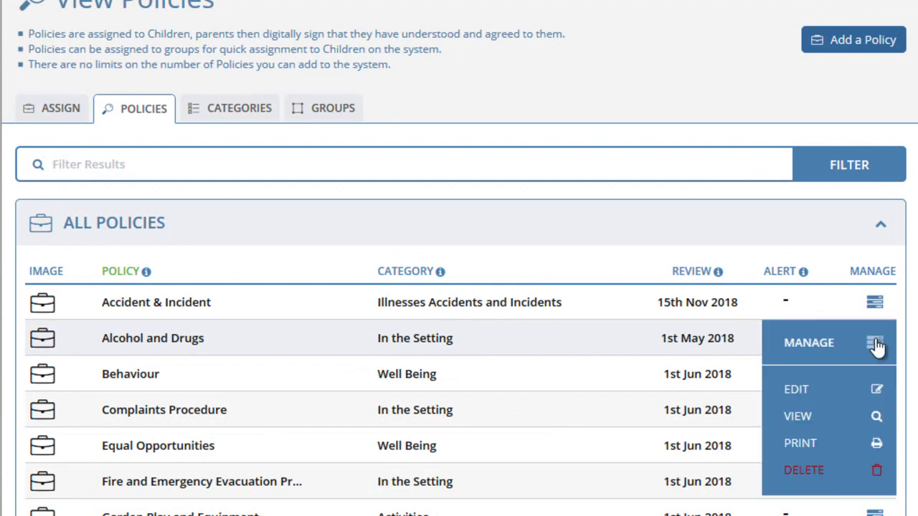
pyautogui.click(858, 392)
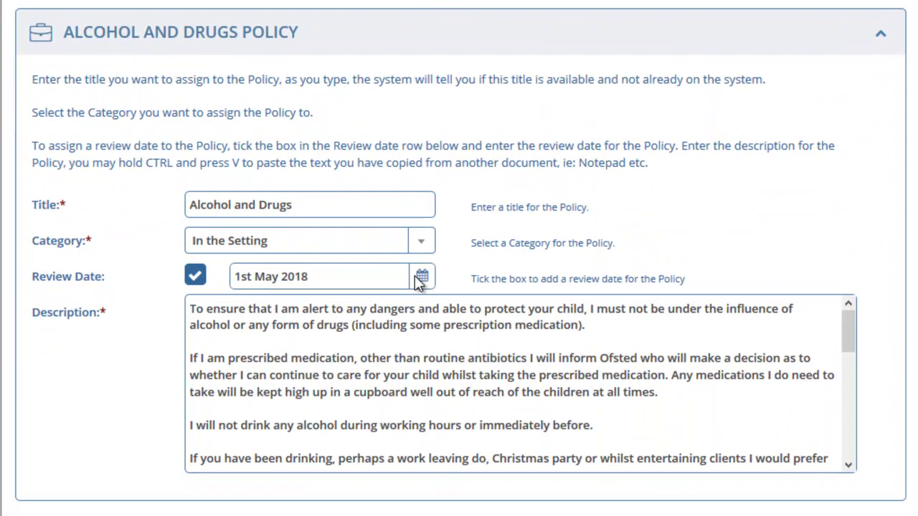
pyautogui.click(421, 276)
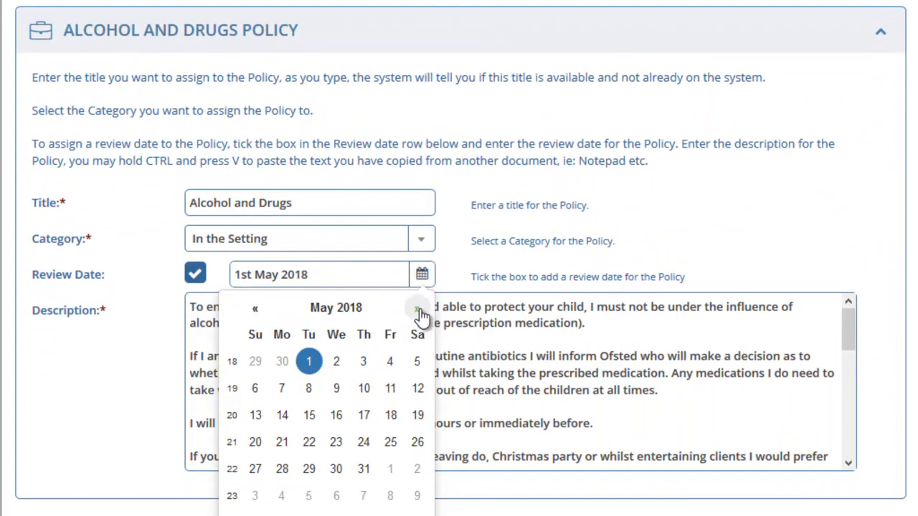
pyautogui.click(419, 309)
pyautogui.click(418, 308)
pyautogui.click(418, 308)
pyautogui.click(418, 308)
pyautogui.click(418, 308)
pyautogui.click(336, 416)
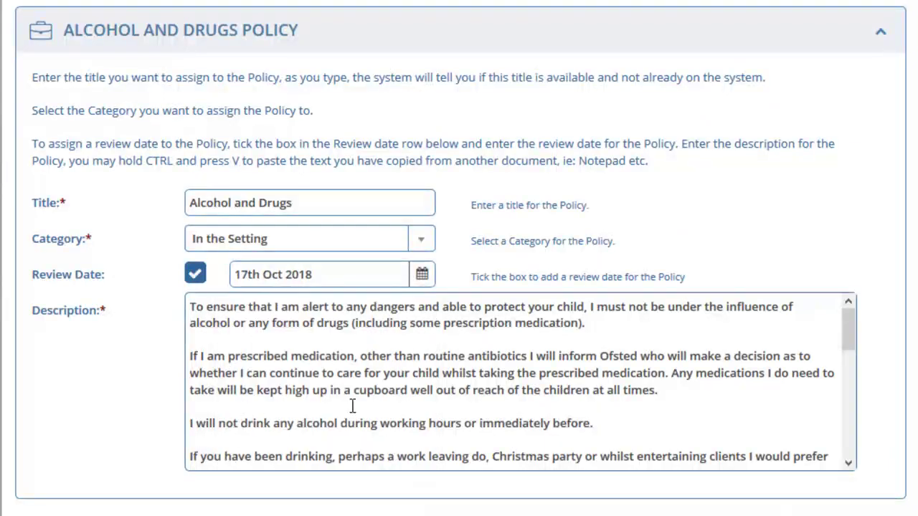
pyautogui.scroll(-1, 561, 301)
pyautogui.scroll(-2, 561, 308)
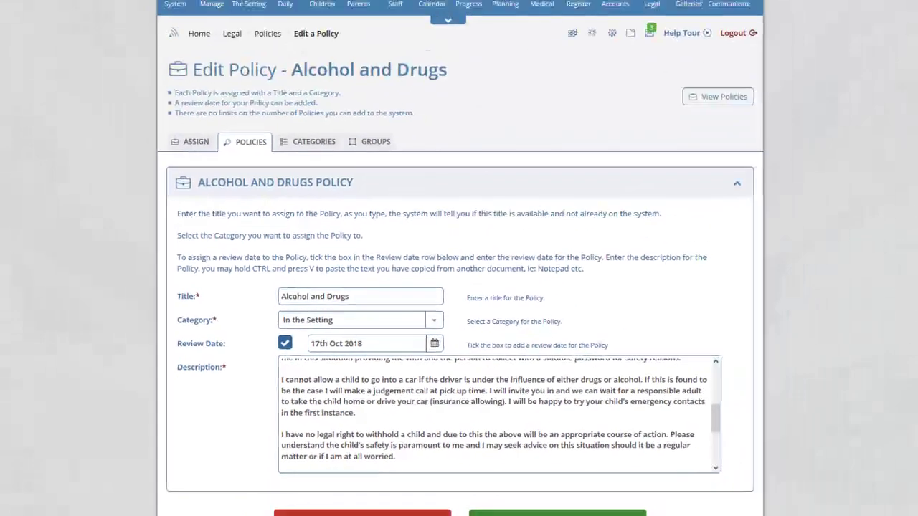
pyautogui.click(549, 512)
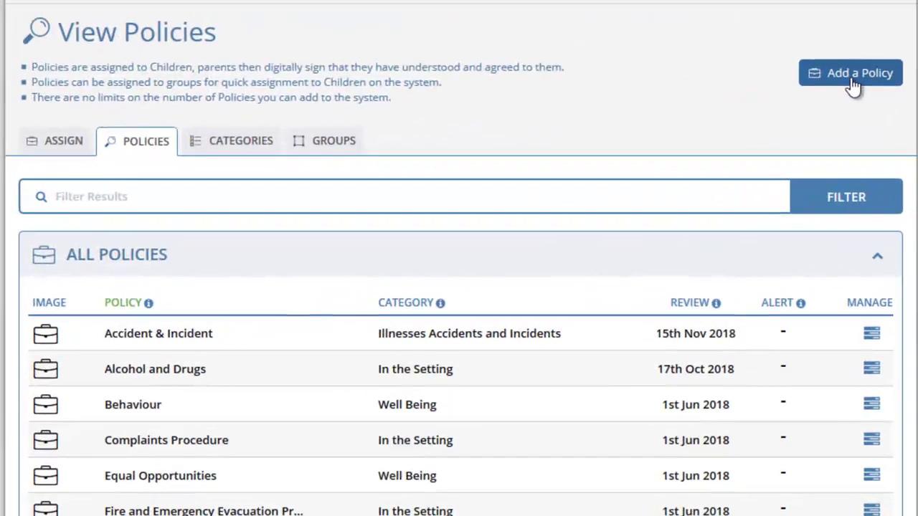
# - Examine the title, category, review date and description fields for adding a new policy, then return to the policy list
pyautogui.click(857, 84)
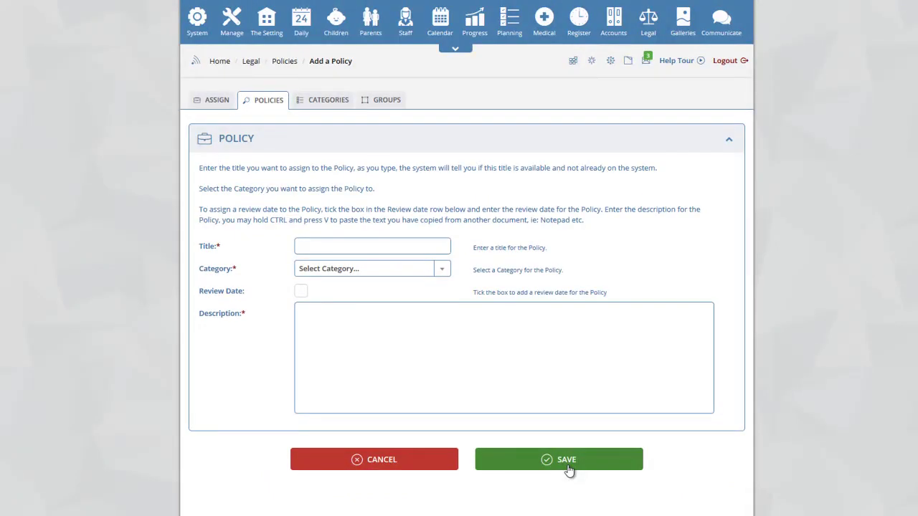
pyautogui.click(566, 462)
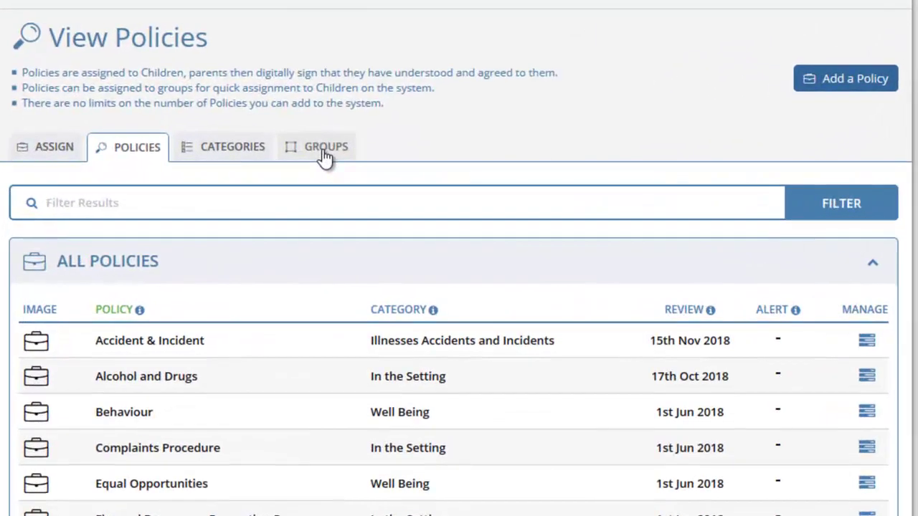
# - Open the After School Policies group for editing from the list of policy groups
pyautogui.click(324, 150)
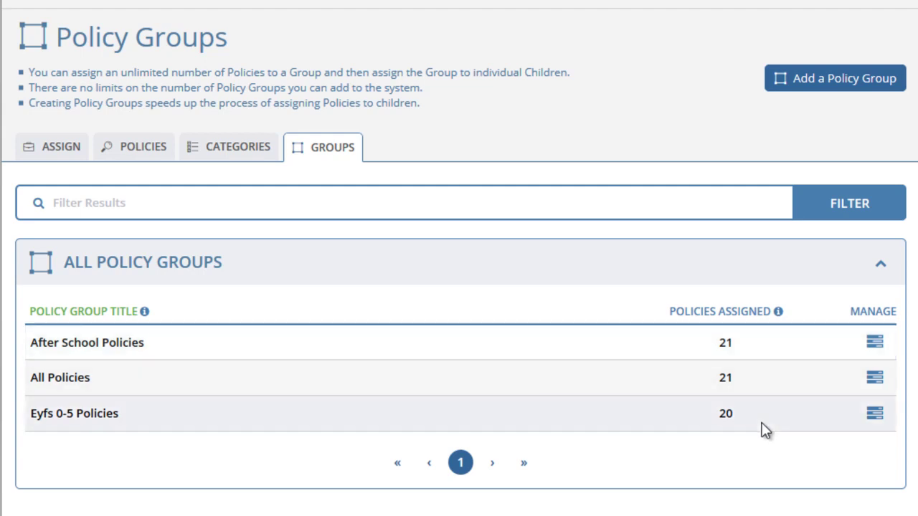
pyautogui.click(876, 347)
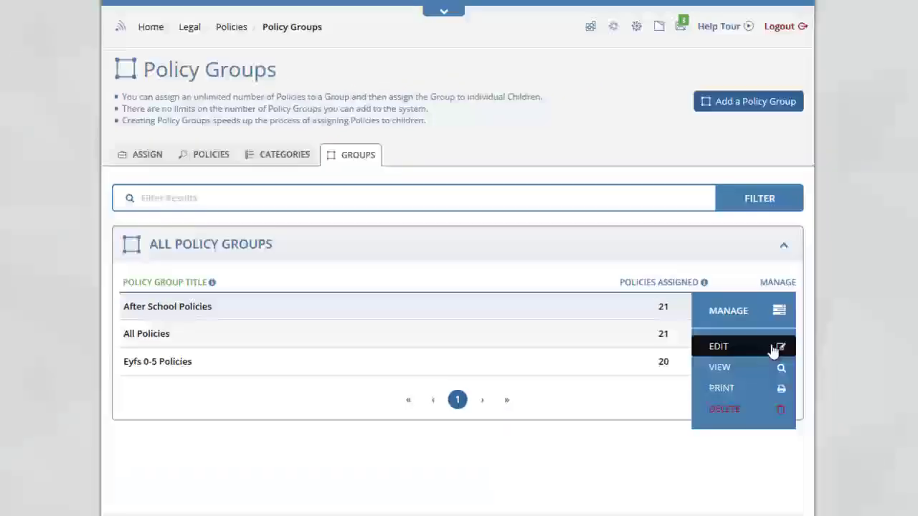
pyautogui.click(773, 348)
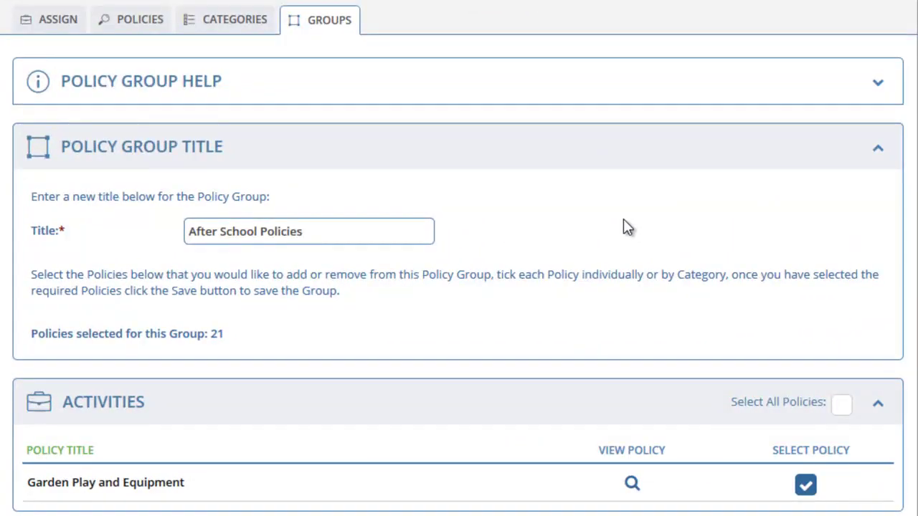
# - Examine which policies are selected in each category of the After School Policies group
pyautogui.scroll(-1, 625, 227)
pyautogui.scroll(-1, 623, 227)
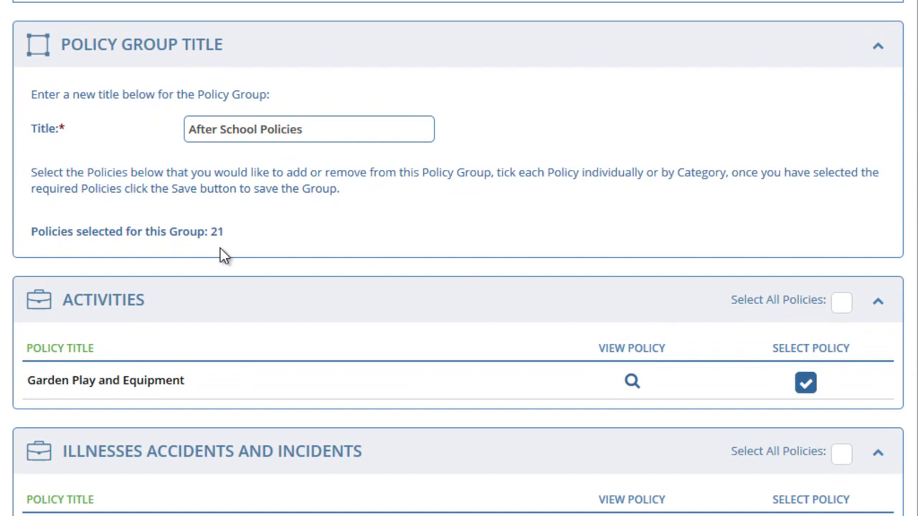
pyautogui.scroll(-2, 110, 203)
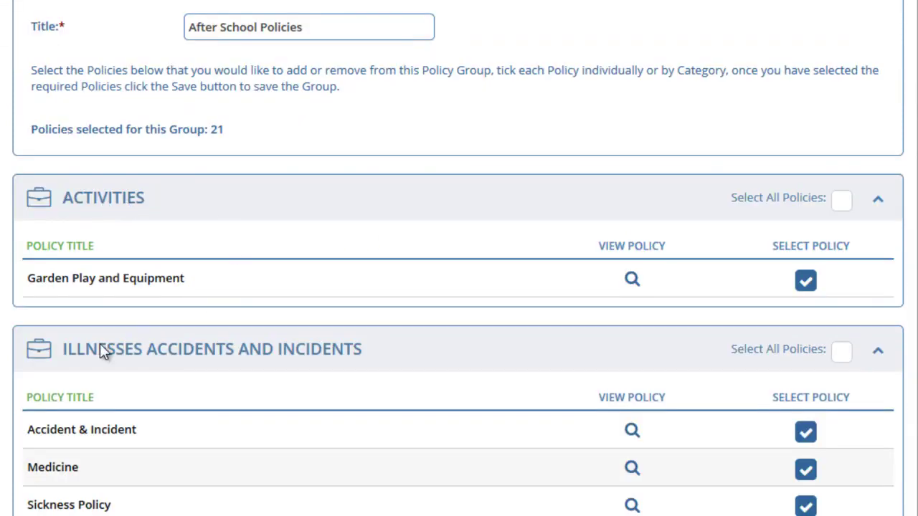
pyautogui.scroll(-5, 318, 231)
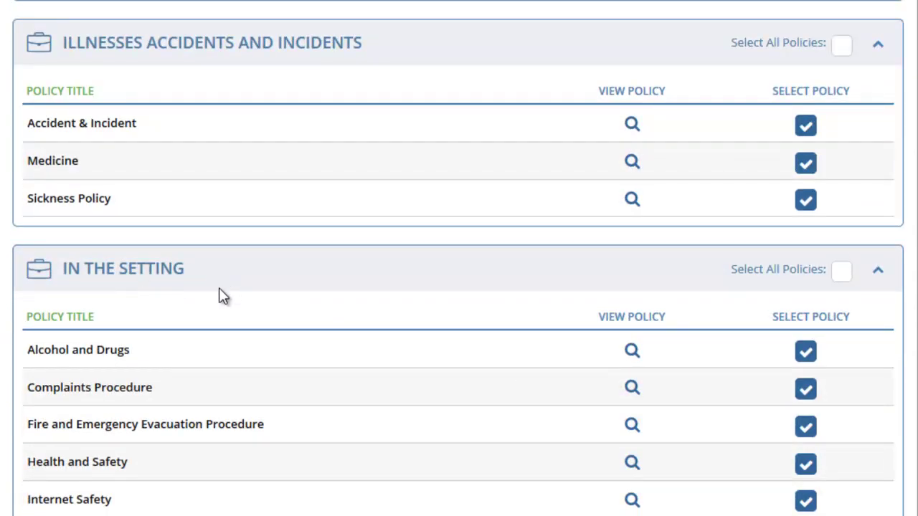
pyautogui.scroll(-5, 222, 294)
pyautogui.scroll(-8, 225, 413)
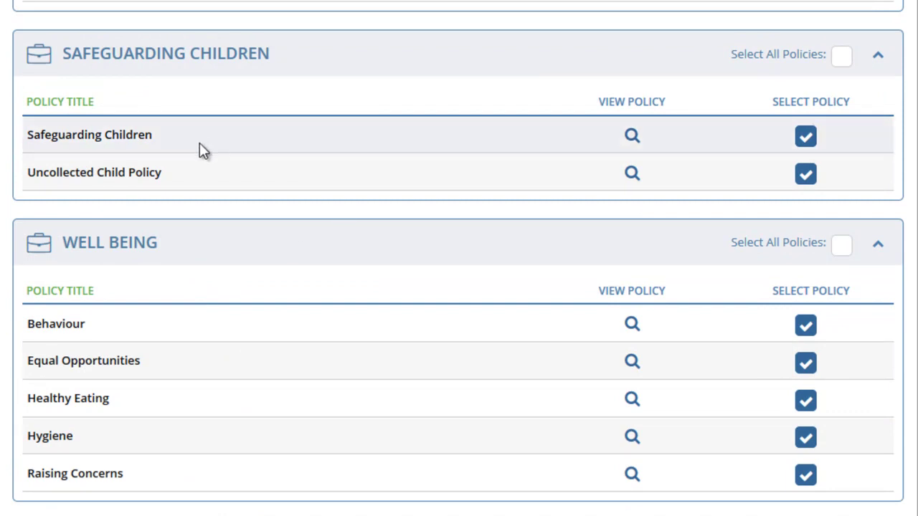
pyautogui.scroll(-2, 170, 220)
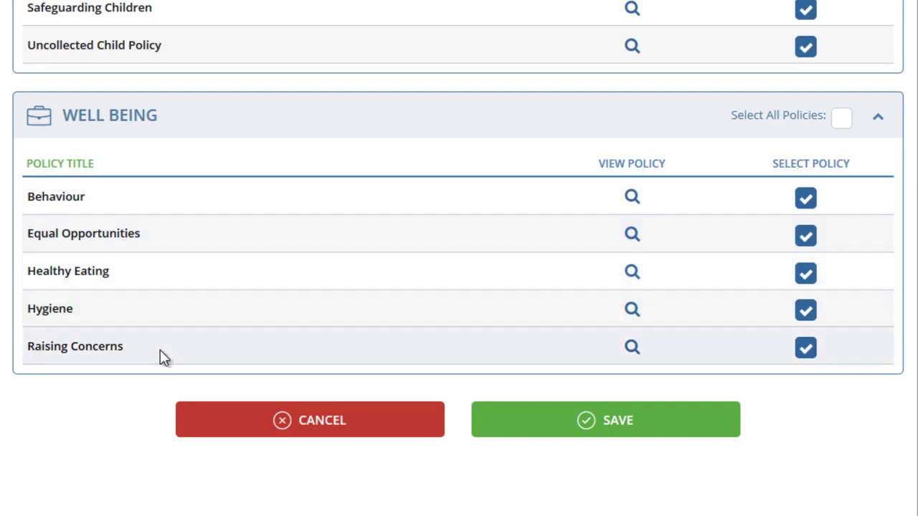
# - Deselect the Behaviour and Equal Opportunities policies under Well Being, and select both again
pyautogui.click(806, 199)
pyautogui.click(807, 237)
pyautogui.click(805, 199)
pyautogui.click(806, 236)
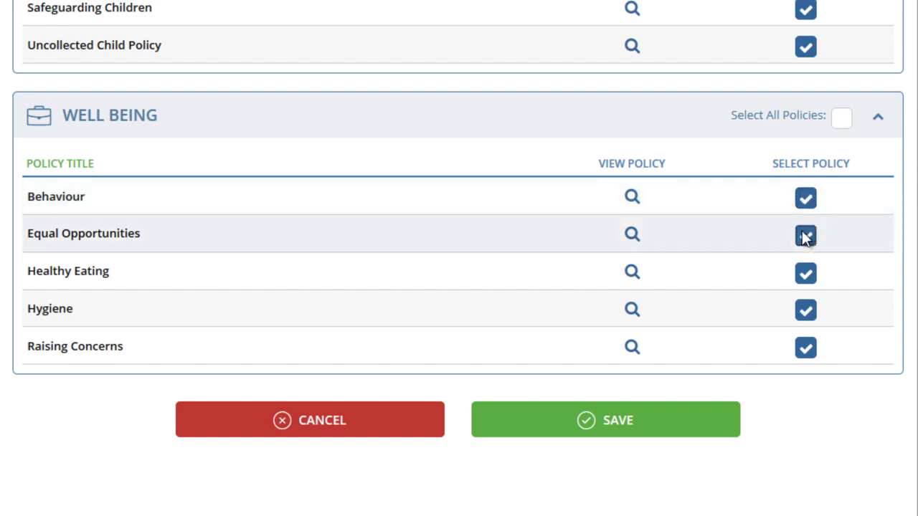
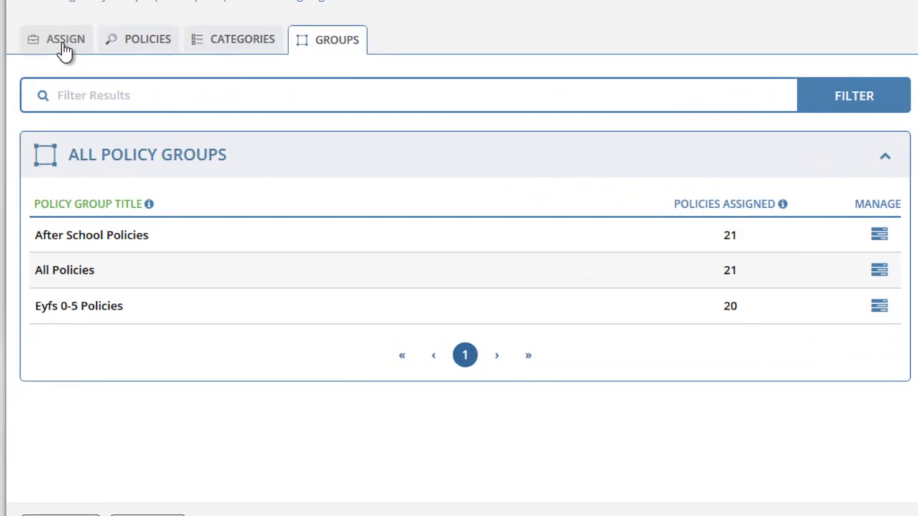
# - Go to the policy assignment page and choose All Policies as the policy group to assign
pyautogui.click(63, 44)
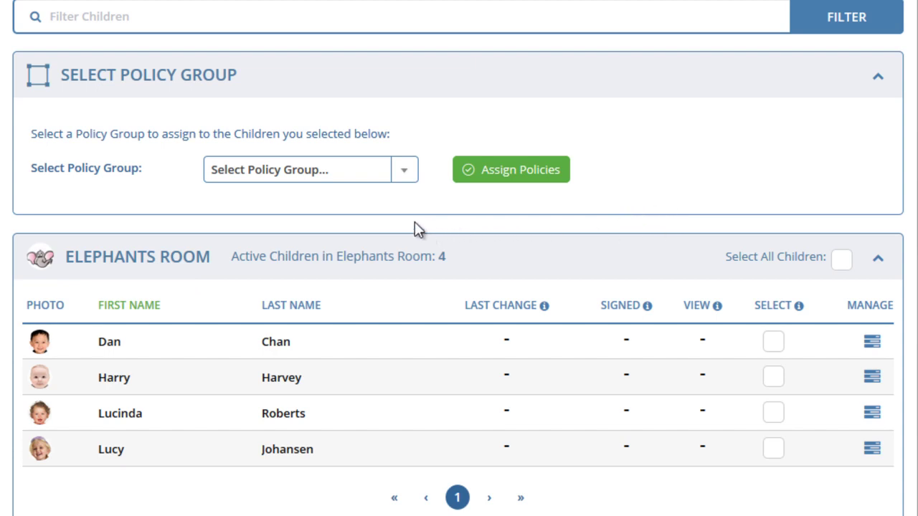
pyautogui.click(405, 176)
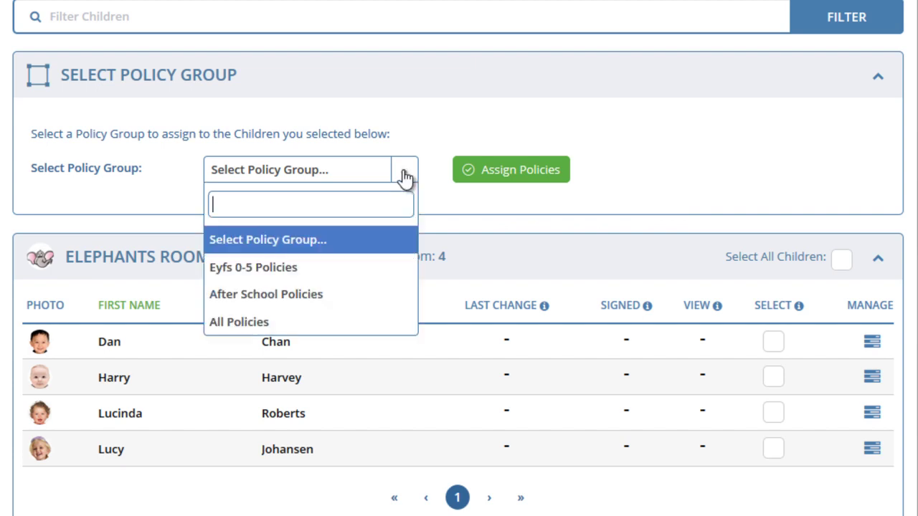
pyautogui.click(328, 329)
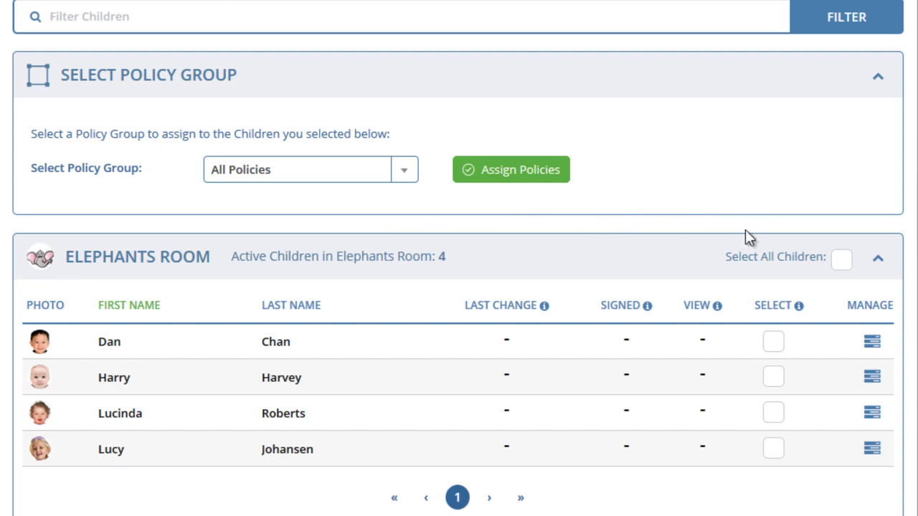
# - Try selecting all the children in the Elephants Room, both together and individually, and clear the selection again
pyautogui.click(840, 260)
pyautogui.click(841, 261)
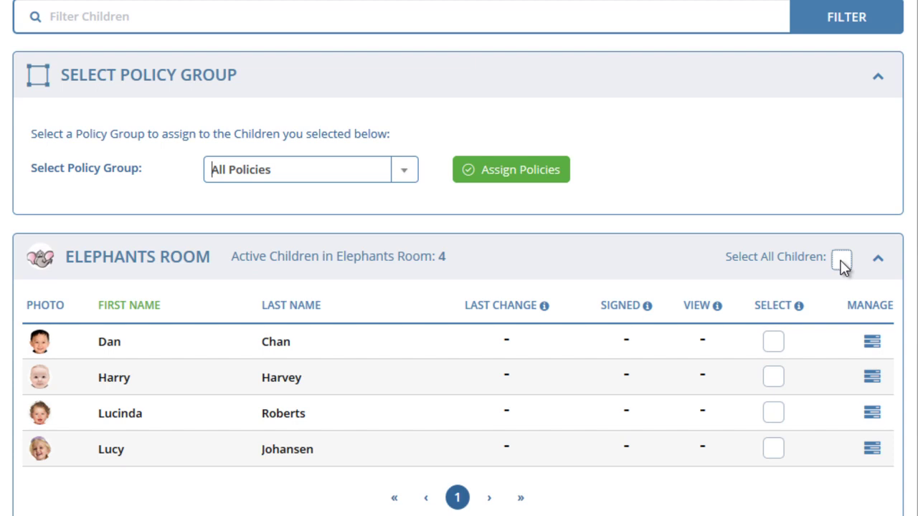
pyautogui.click(773, 342)
pyautogui.click(773, 378)
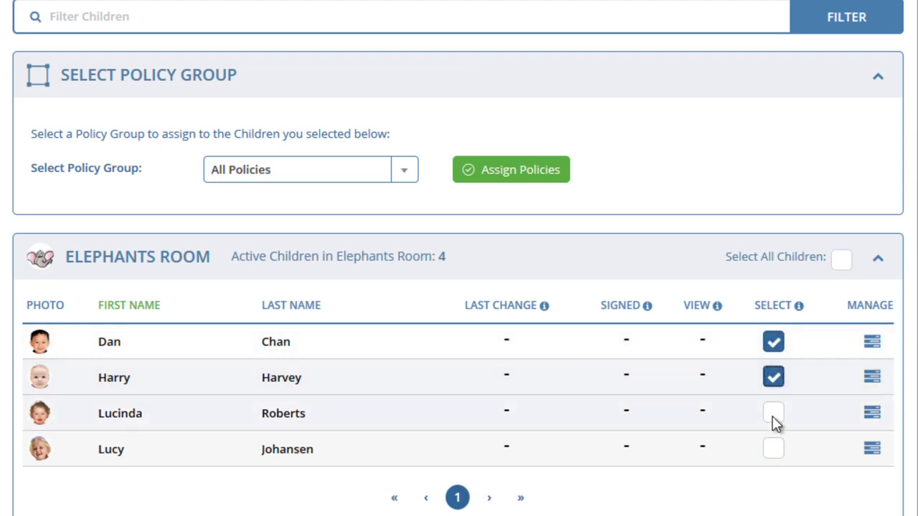
pyautogui.click(776, 421)
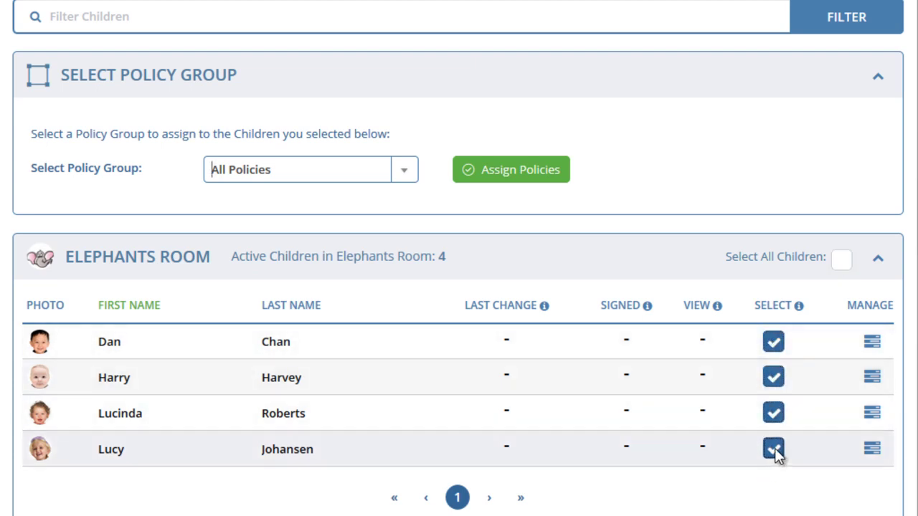
pyautogui.click(774, 449)
pyautogui.click(773, 413)
pyautogui.click(773, 377)
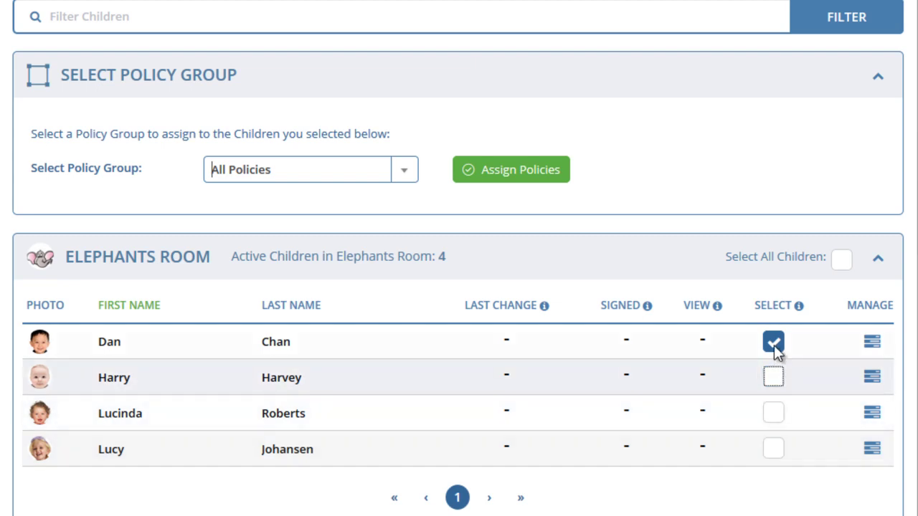
pyautogui.click(773, 345)
# - Select the first three children in the Elephants Room and assign the All Policies group to them
pyautogui.click(774, 344)
pyautogui.click(773, 378)
pyautogui.click(773, 413)
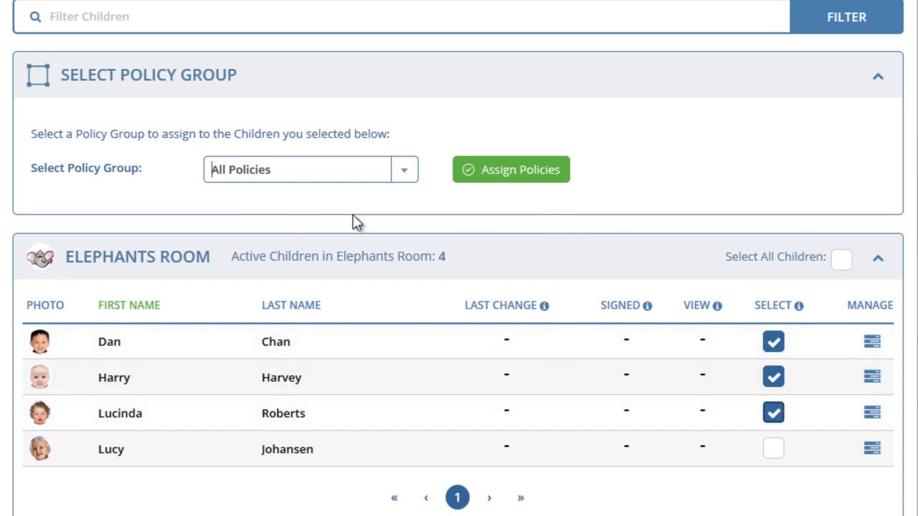
pyautogui.click(507, 172)
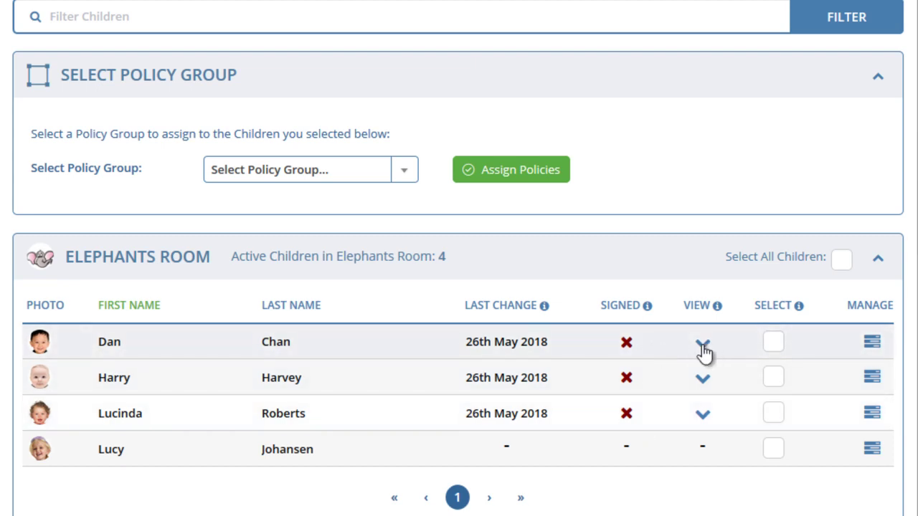
# - Expand the first child's assigned policy group to check its signed status, then collapse it
pyautogui.scroll(-2, 789, 272)
pyautogui.click(704, 207)
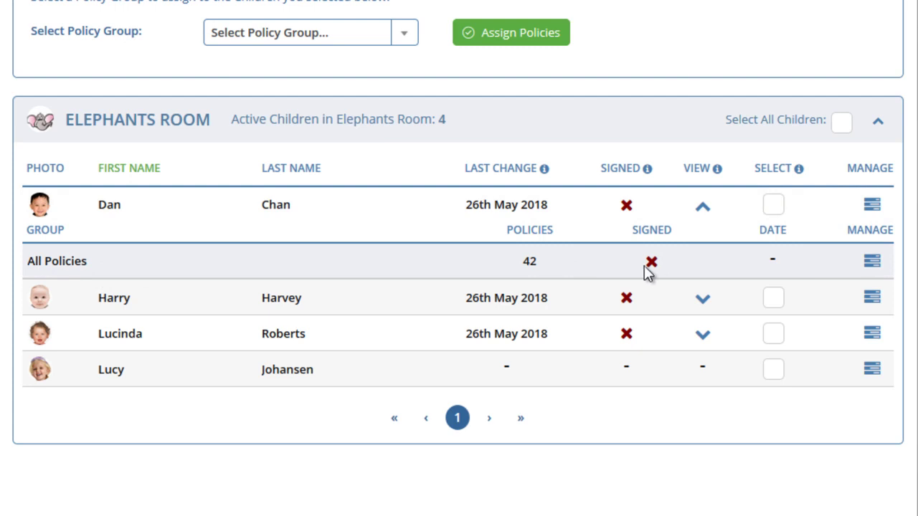
pyautogui.click(703, 206)
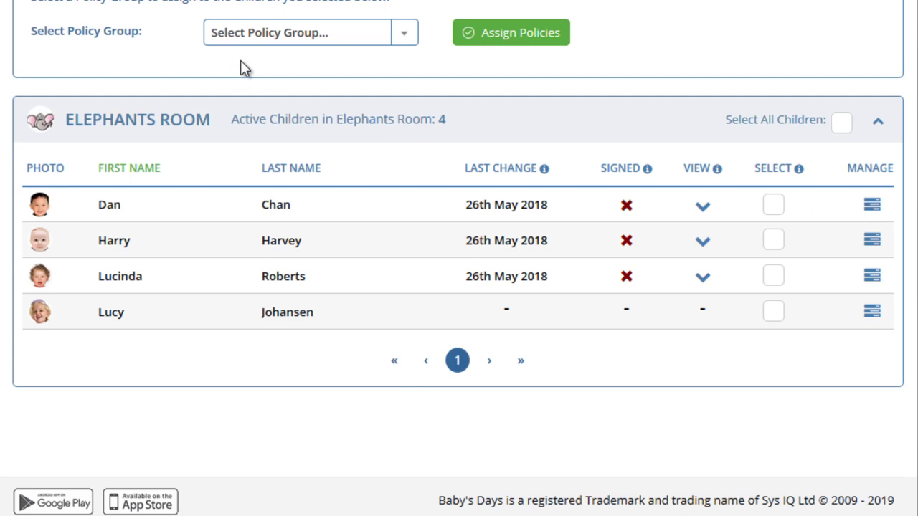
# - Start adding policies for the fourth child in the Elephants Room and check the available policy groups
pyautogui.click(872, 319)
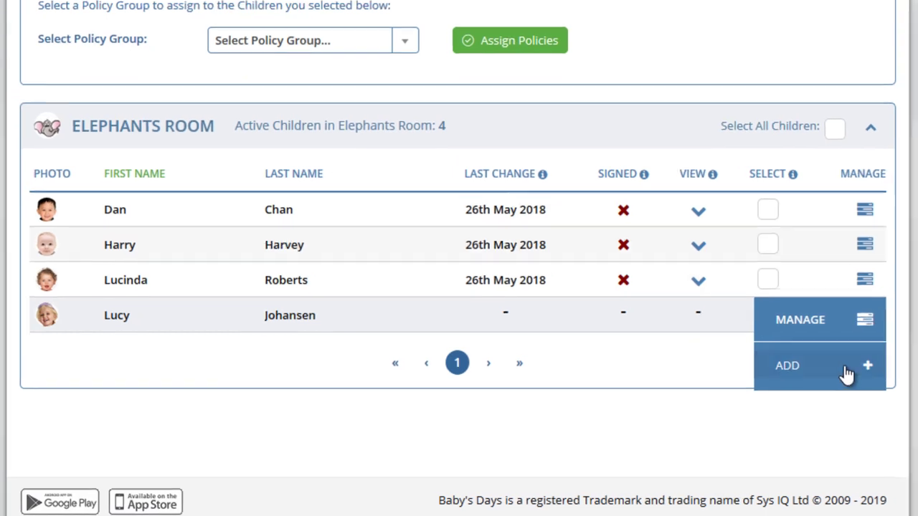
pyautogui.click(846, 373)
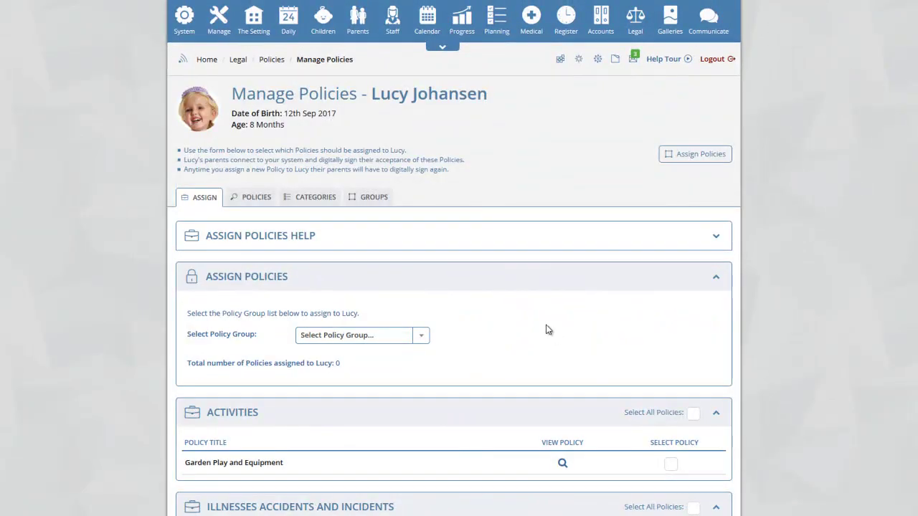
pyautogui.scroll(-2, 547, 329)
pyautogui.click(372, 209)
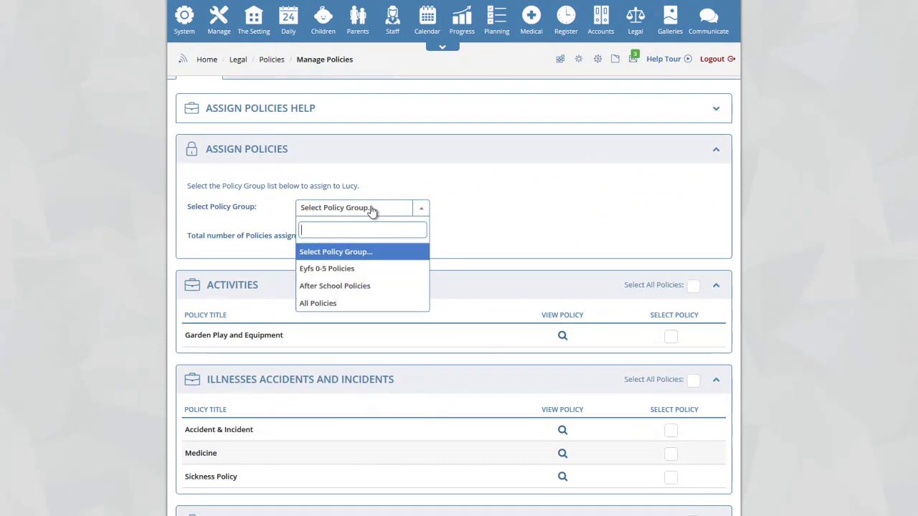
pyautogui.click(372, 209)
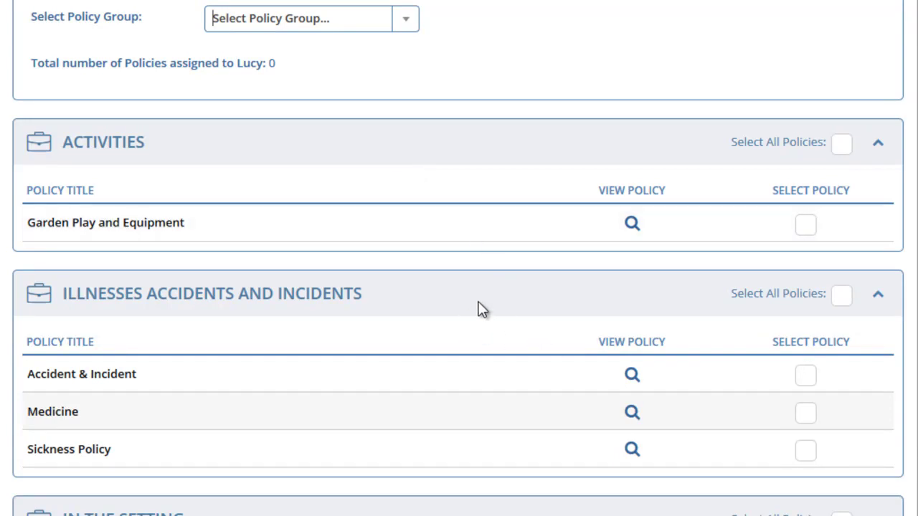
# - Select the Accident & Incident, Sickness Policy, Complaints Procedure and Health and Safety policies for the child
pyautogui.scroll(-2, 510, 289)
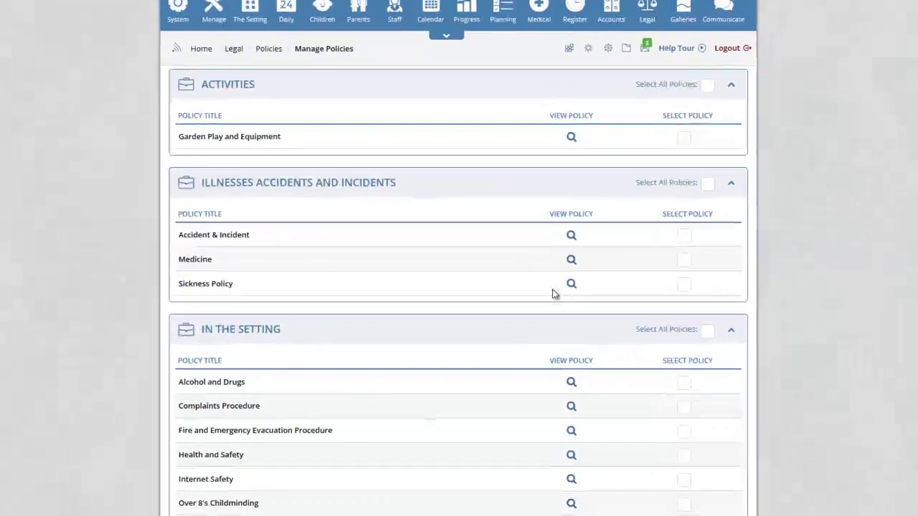
pyautogui.click(717, 216)
pyautogui.click(717, 272)
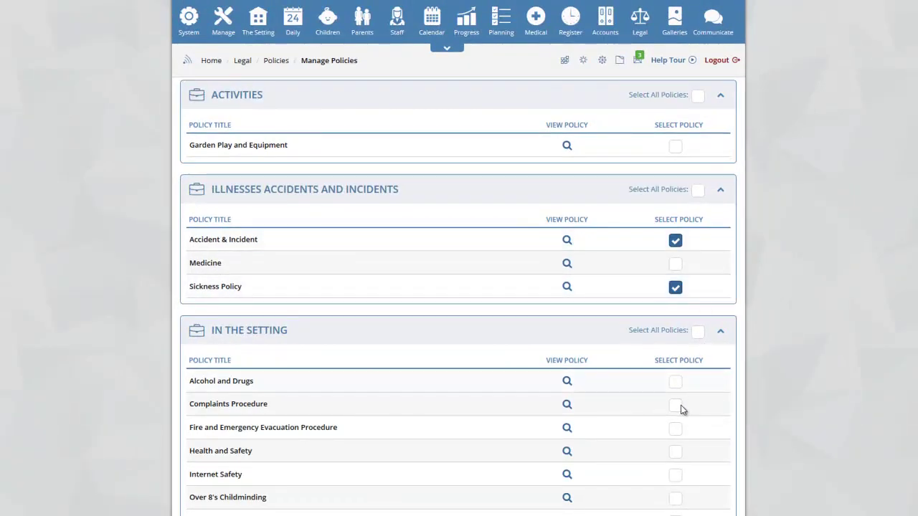
pyautogui.click(676, 407)
pyautogui.click(675, 453)
pyautogui.scroll(-3, 692, 430)
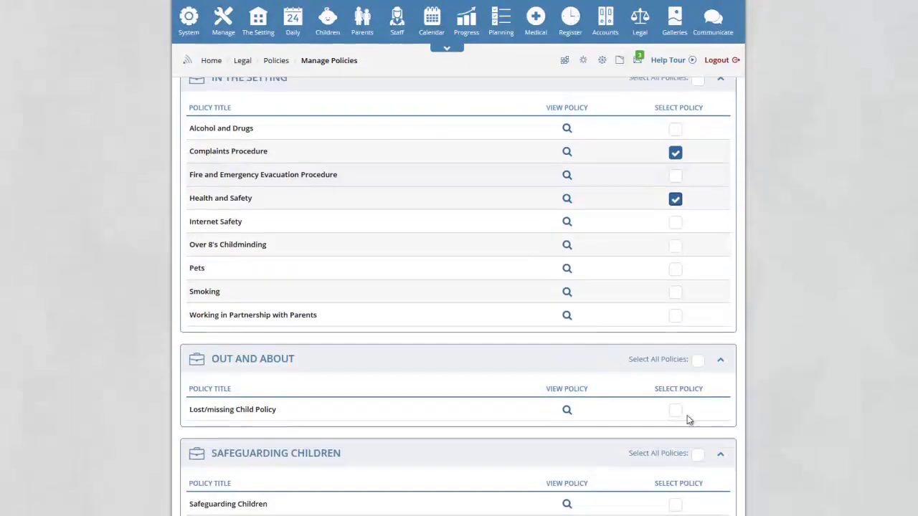
# - Select the Uncollected Child Policy under Safeguarding Children and save the child's policy assignments
pyautogui.scroll(-3, 677, 313)
pyautogui.click(675, 271)
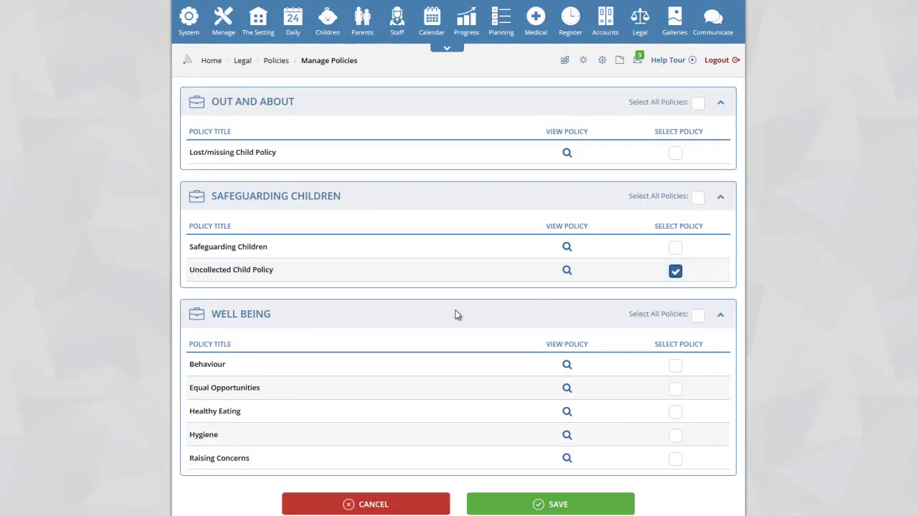
pyautogui.scroll(-3, 459, 280)
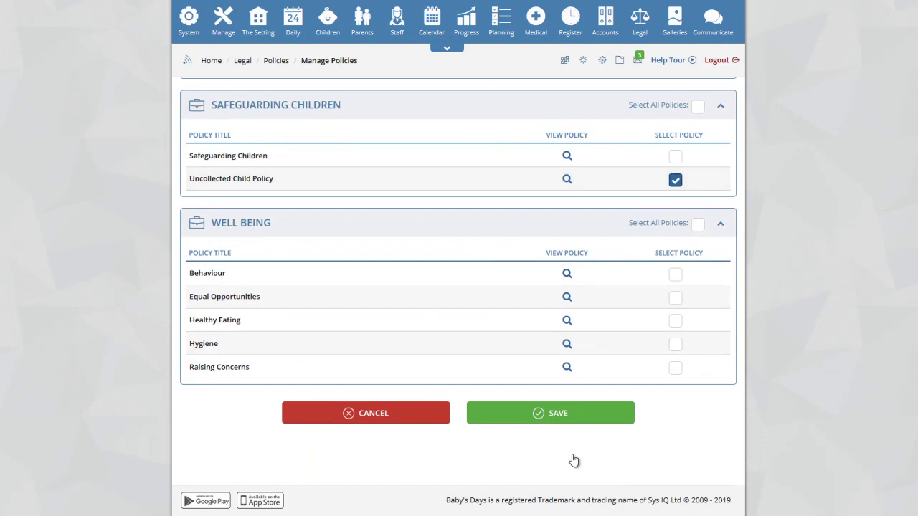
pyautogui.click(554, 421)
pyautogui.click(554, 421)
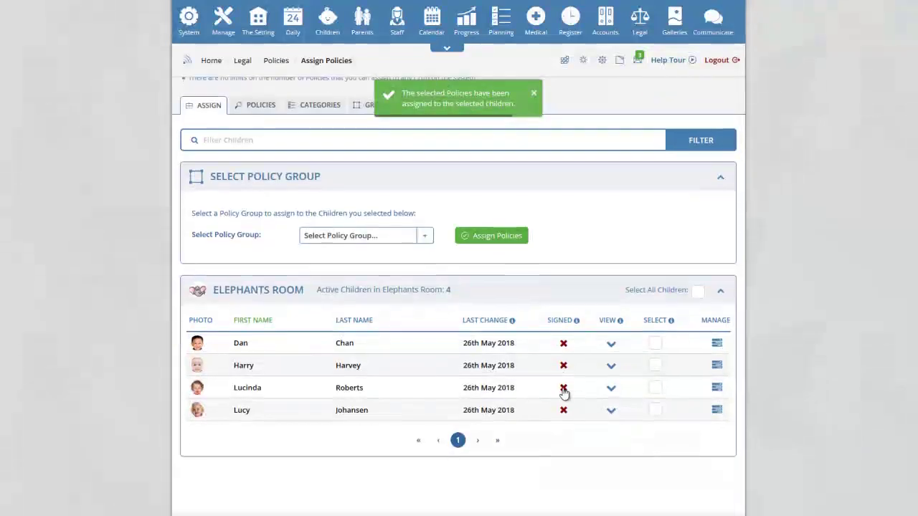
# - Expand the fourth child's entry in the Elephants Room to check the manually assigned policies
pyautogui.scroll(-1, 563, 393)
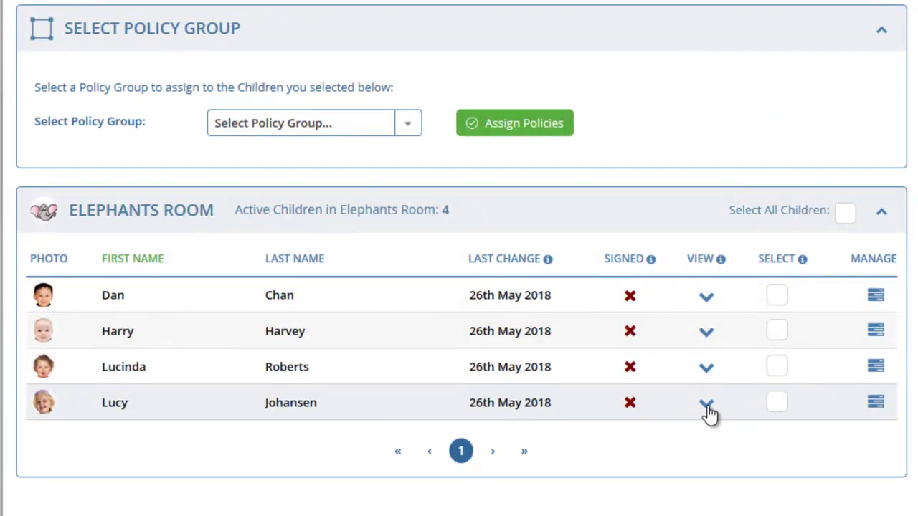
pyautogui.click(707, 405)
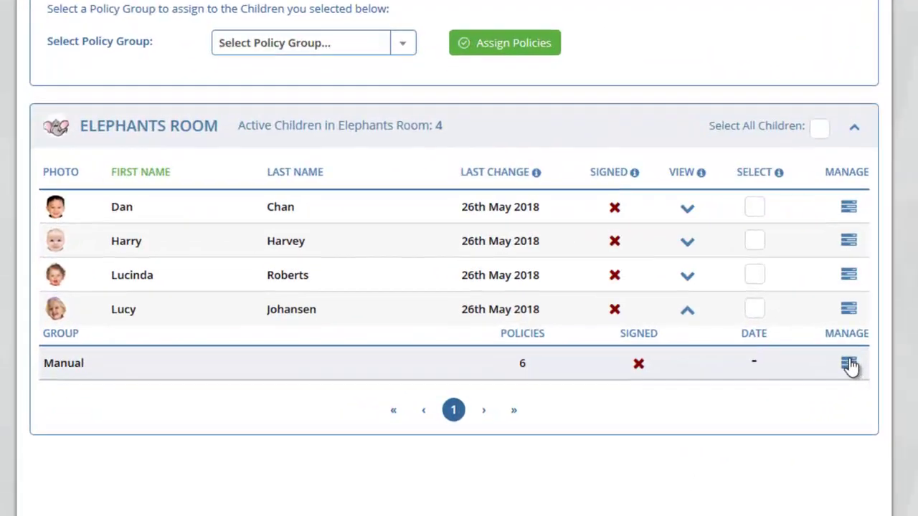
# - Open the fourth child's manually assigned policies in the Elephants Room for signing
pyautogui.click(850, 366)
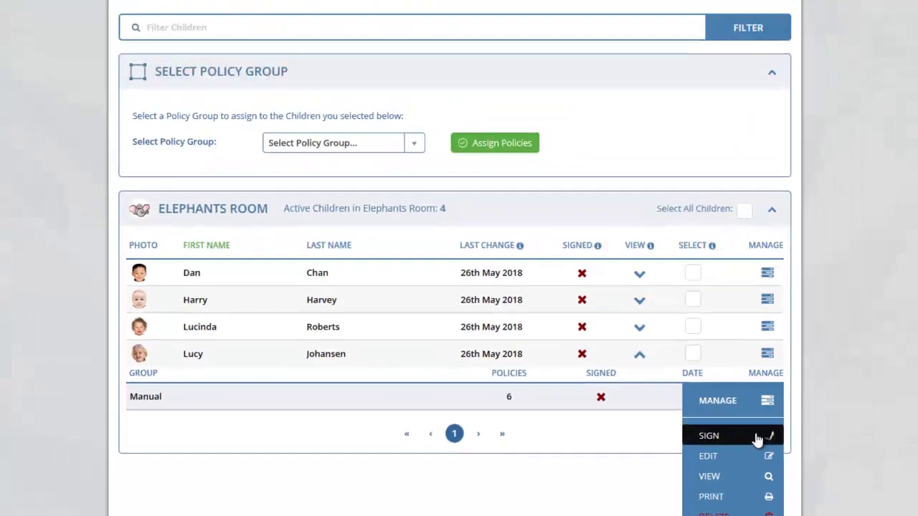
pyautogui.click(757, 436)
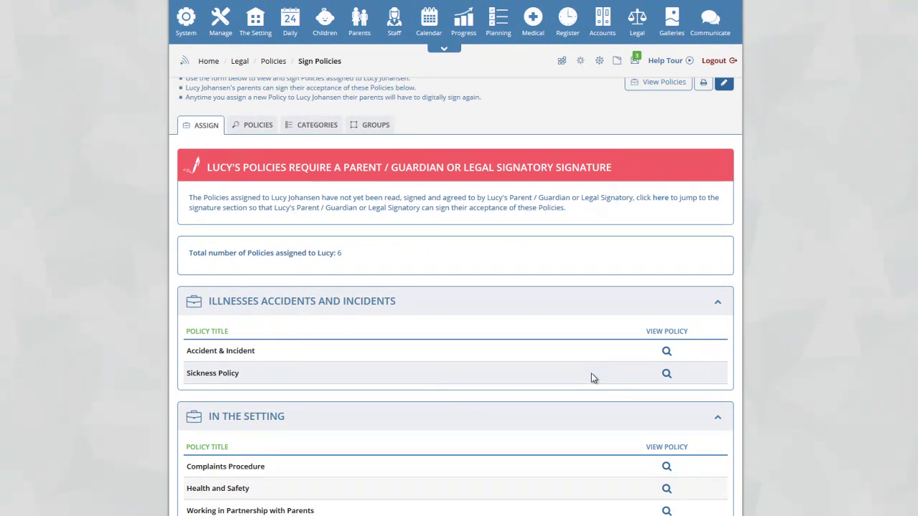
pyautogui.scroll(-1, 591, 373)
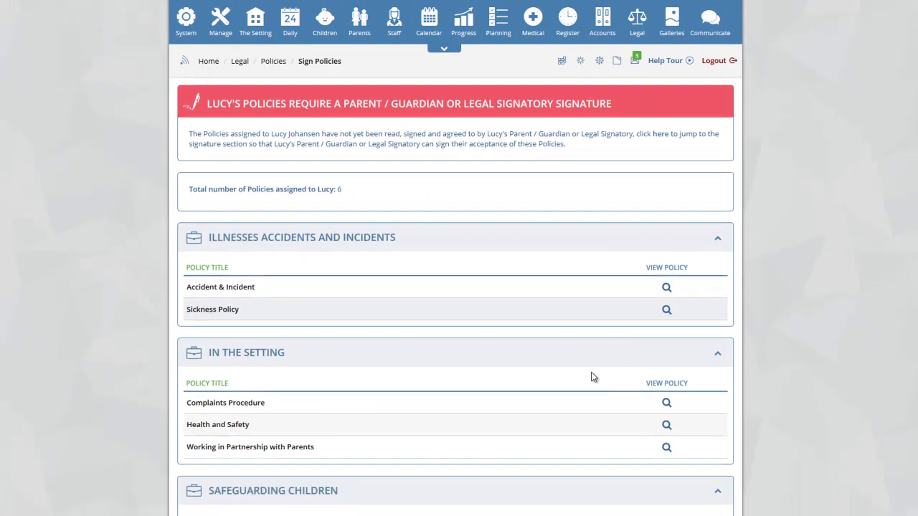
# - Read through the Accident & Incident policy and return to the child's policy signing page
pyautogui.click(661, 289)
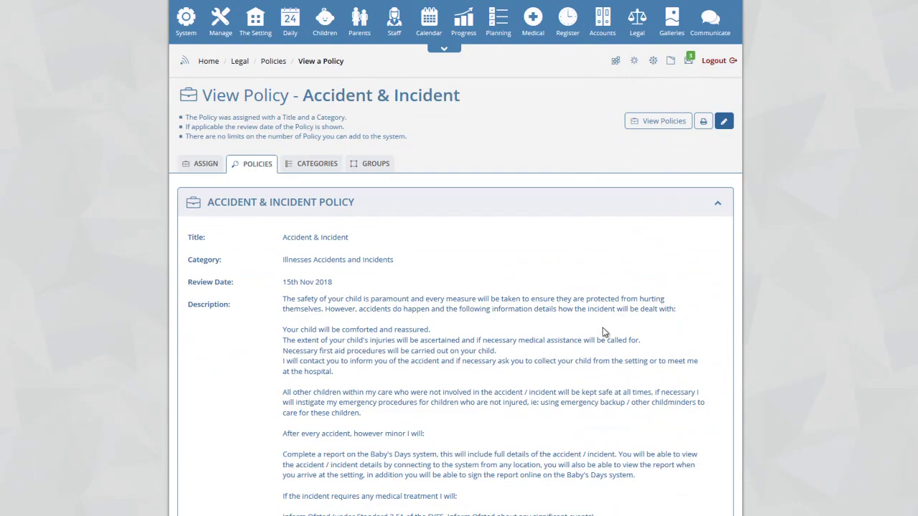
pyautogui.scroll(-3, 602, 332)
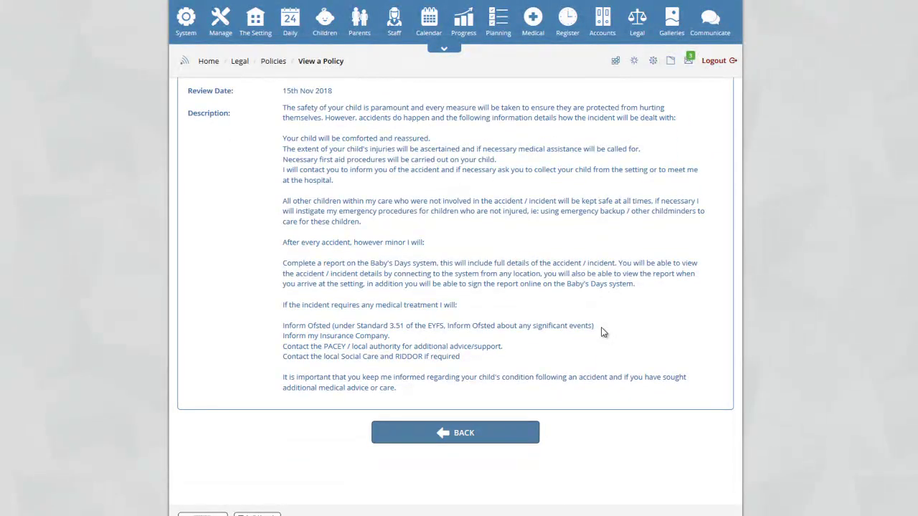
pyautogui.click(508, 432)
# - Draw and save a handwritten signature for Parent / Guardian 1
pyautogui.scroll(-2, 561, 380)
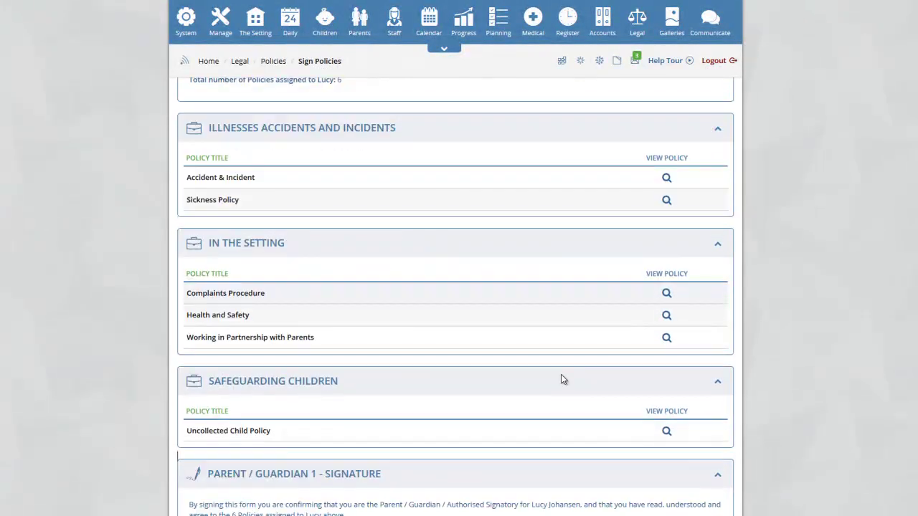
pyautogui.scroll(-5, 562, 378)
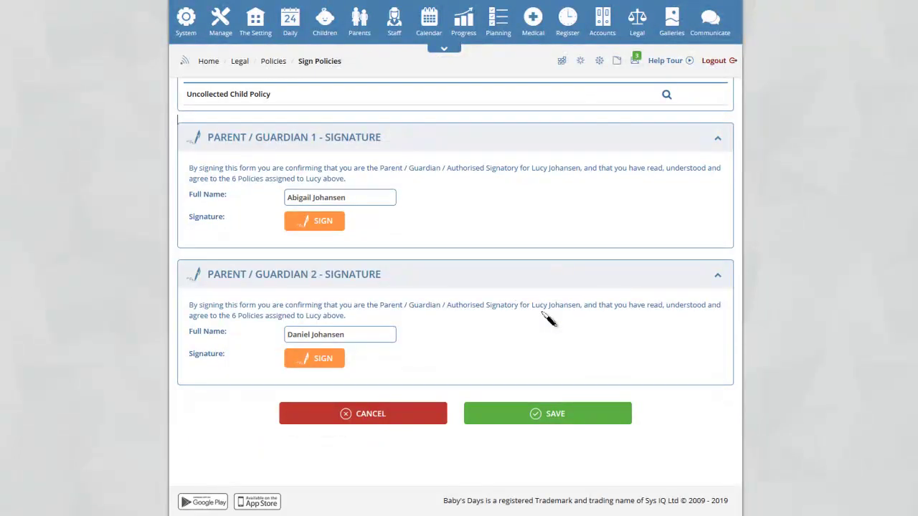
pyautogui.click(323, 221)
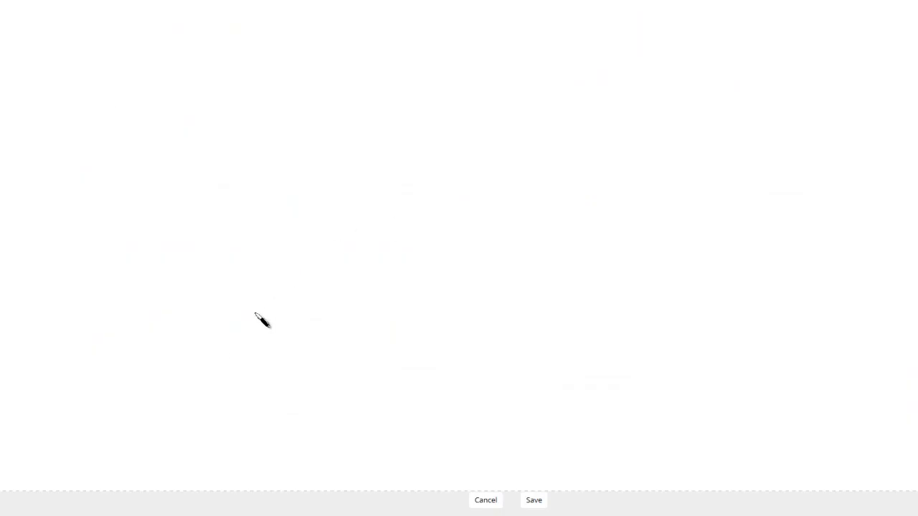
pyautogui.moveTo(227, 359); pyautogui.dragTo(372, 330)
pyautogui.moveTo(75, 314); pyautogui.dragTo(204, 276)
pyautogui.moveTo(310, 286)
pyautogui.mouseDown()
pyautogui.moveTo(416, 240)
pyautogui.moveTo(459, 307)
pyautogui.moveTo(743, 275)
pyautogui.mouseUp()
pyautogui.click(535, 500)
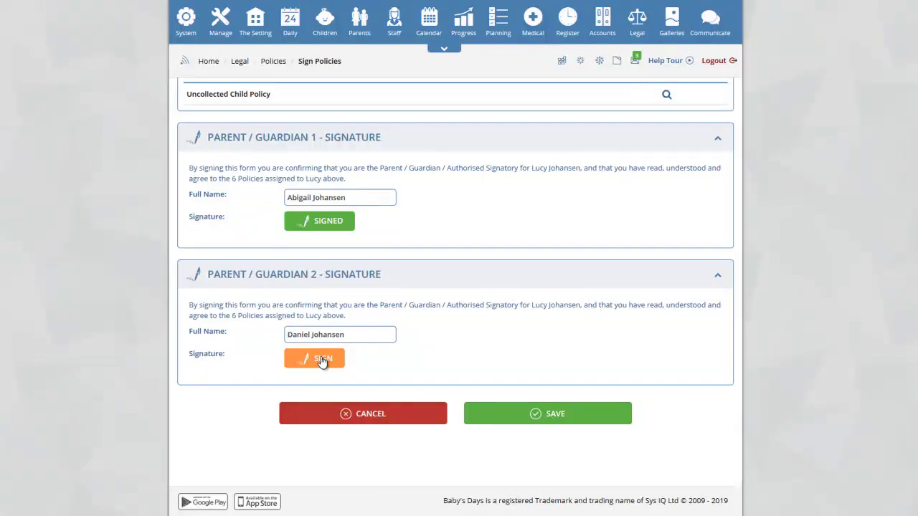
# - Draw and save a handwritten signature for Parent / Guardian 2, and save the signed policies form
pyautogui.click(321, 358)
pyautogui.moveTo(188, 126)
pyautogui.mouseDown()
pyautogui.moveTo(326, 341)
pyautogui.moveTo(393, 307)
pyautogui.mouseUp()
pyautogui.moveTo(406, 228)
pyautogui.mouseDown()
pyautogui.moveTo(500, 335)
pyautogui.moveTo(596, 312)
pyautogui.moveTo(692, 254)
pyautogui.moveTo(750, 234)
pyautogui.mouseUp()
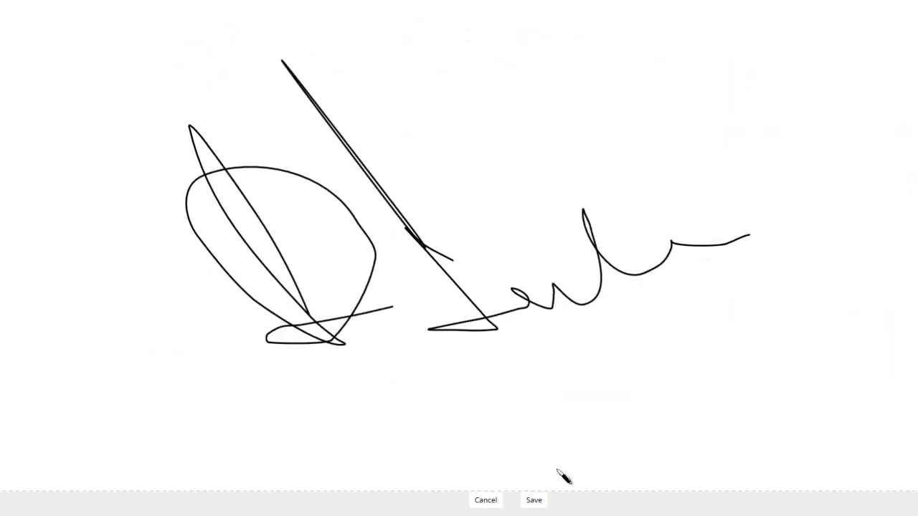
pyautogui.click(534, 500)
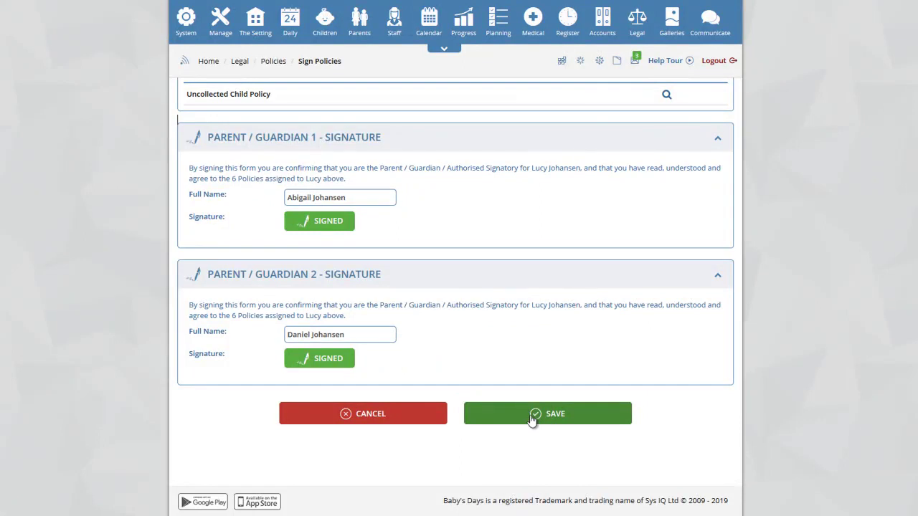
pyautogui.click(532, 420)
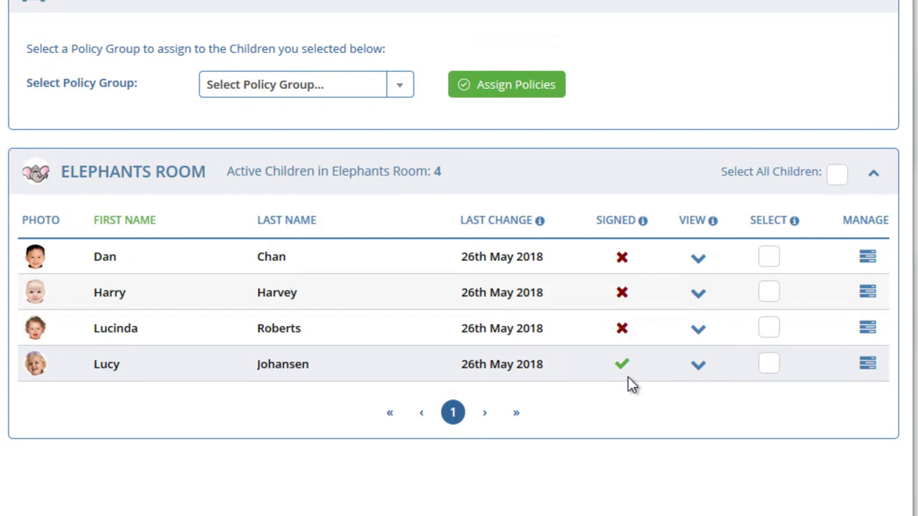
# - Expand the fourth child's entry and view the signed manual policies through to the signature section
pyautogui.click(698, 367)
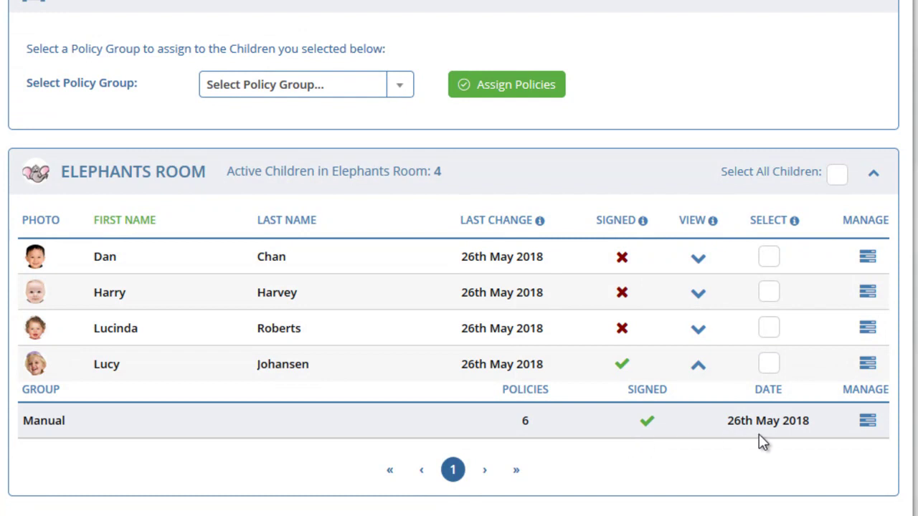
pyautogui.click(867, 425)
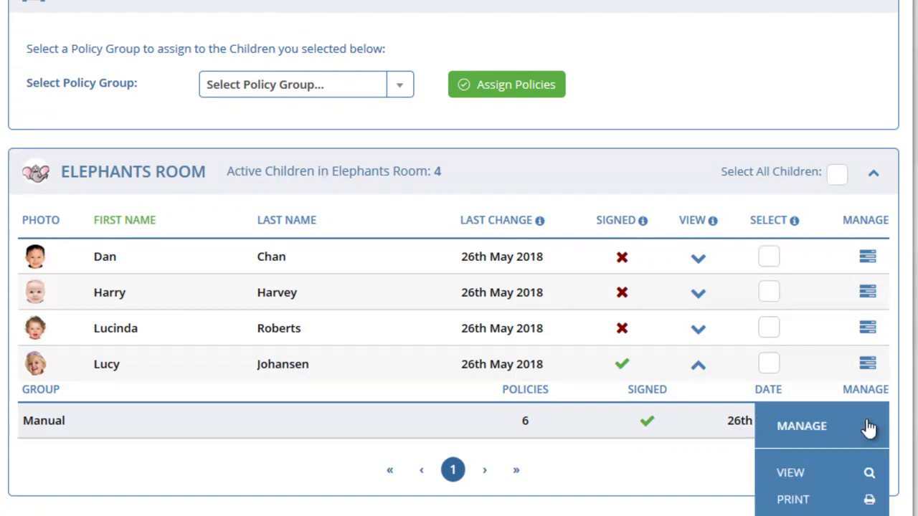
pyautogui.click(847, 479)
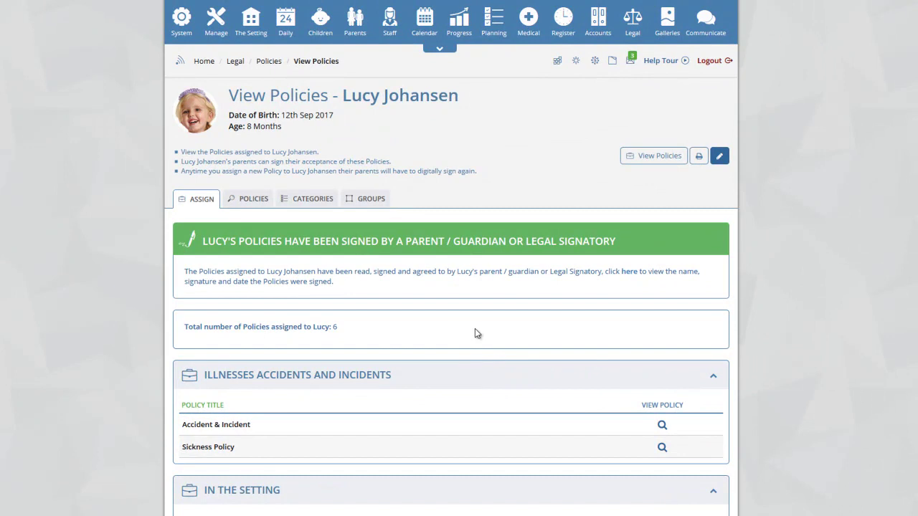
pyautogui.scroll(-5, 495, 337)
pyautogui.scroll(-5, 507, 371)
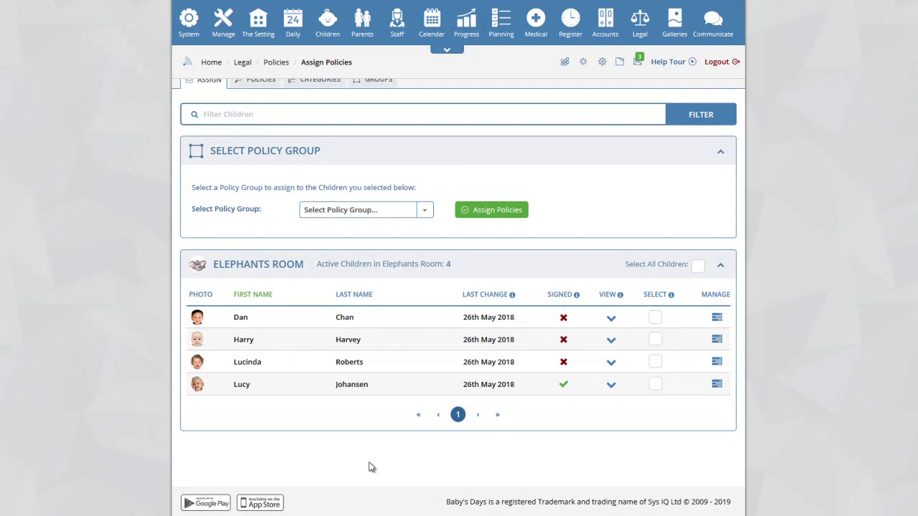
pyautogui.click(349, 220)
pyautogui.click(350, 218)
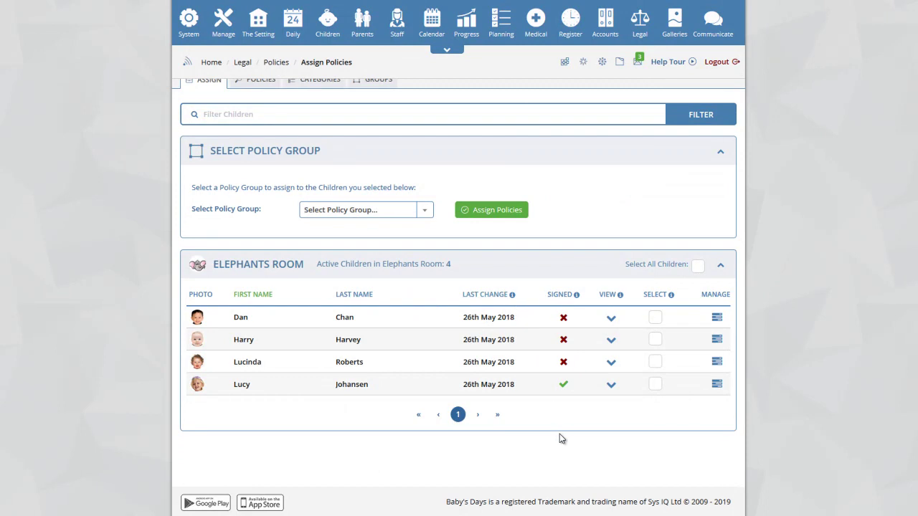